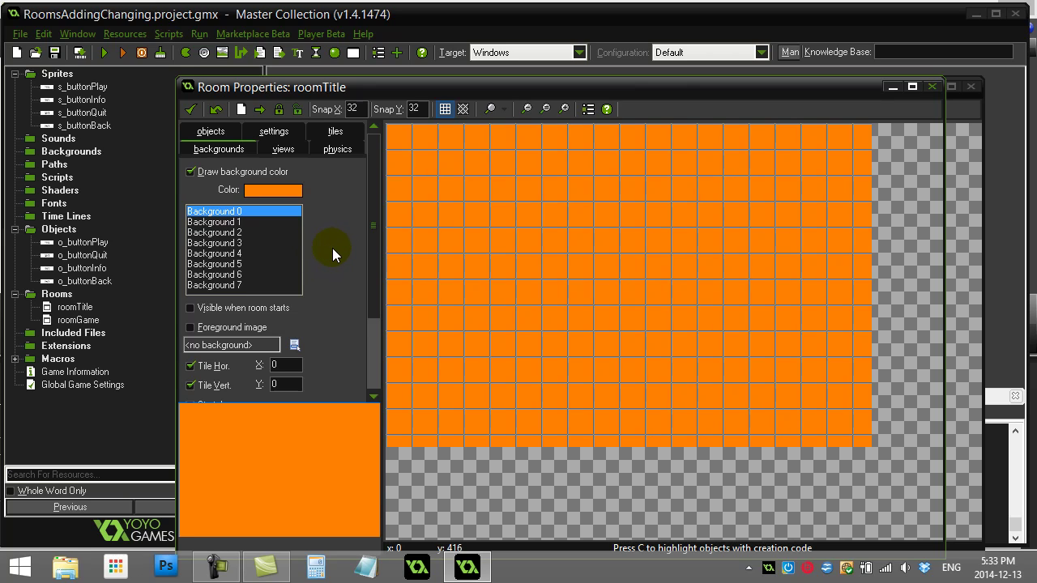
Step: Select roomTitle and show its settings: width 600, height 400, speed 30
{"action": "left_click", "coordinate": [78, 309]}
{"action": "left_click_drag", "start_coordinate": [78, 310], "coordinate": [80, 311]}
{"action": "left_click_drag", "start_coordinate": [79, 314], "coordinate": [203, 224]}
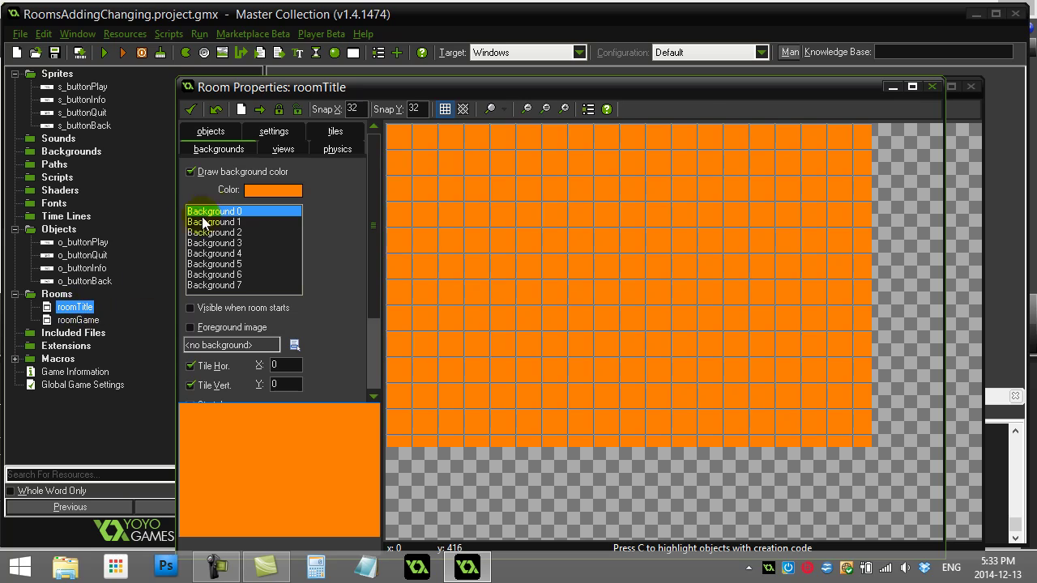
{"action": "left_click", "coordinate": [275, 134]}
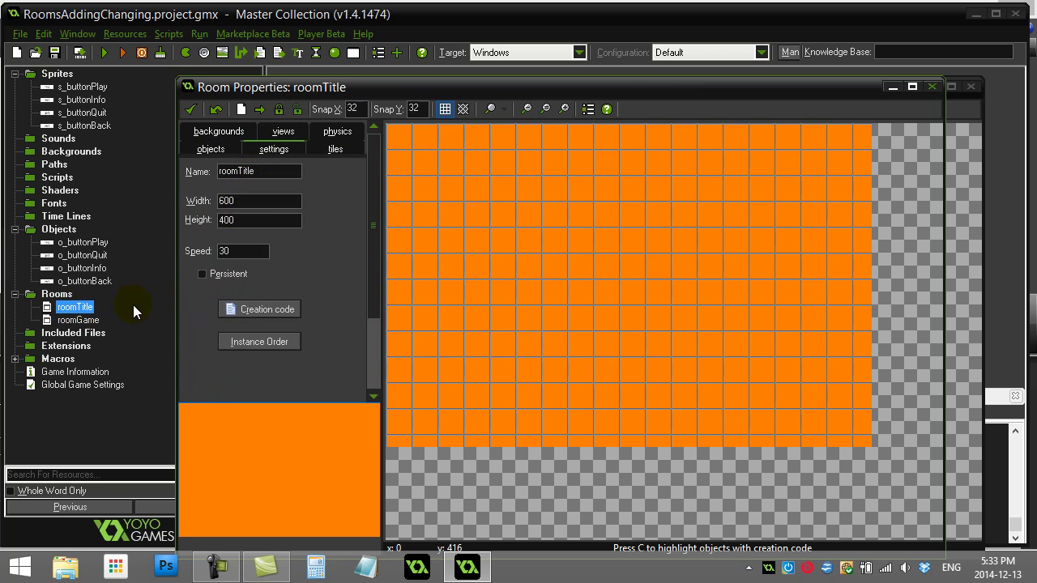
{"action": "double_click", "coordinate": [78, 320]}
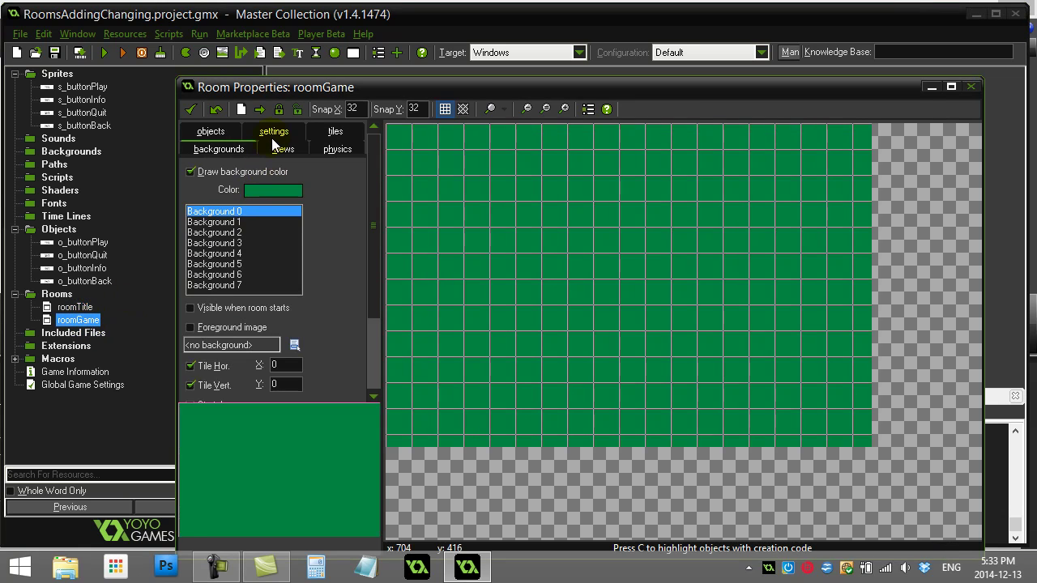
{"action": "left_click", "coordinate": [273, 132]}
{"action": "left_click", "coordinate": [237, 220]}
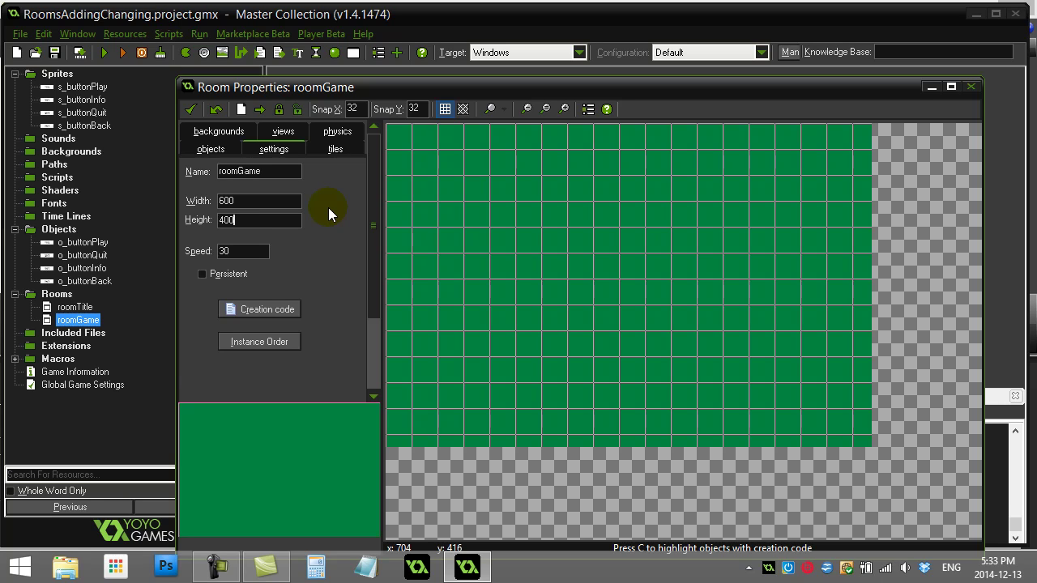
{"action": "double_click", "coordinate": [73, 308]}
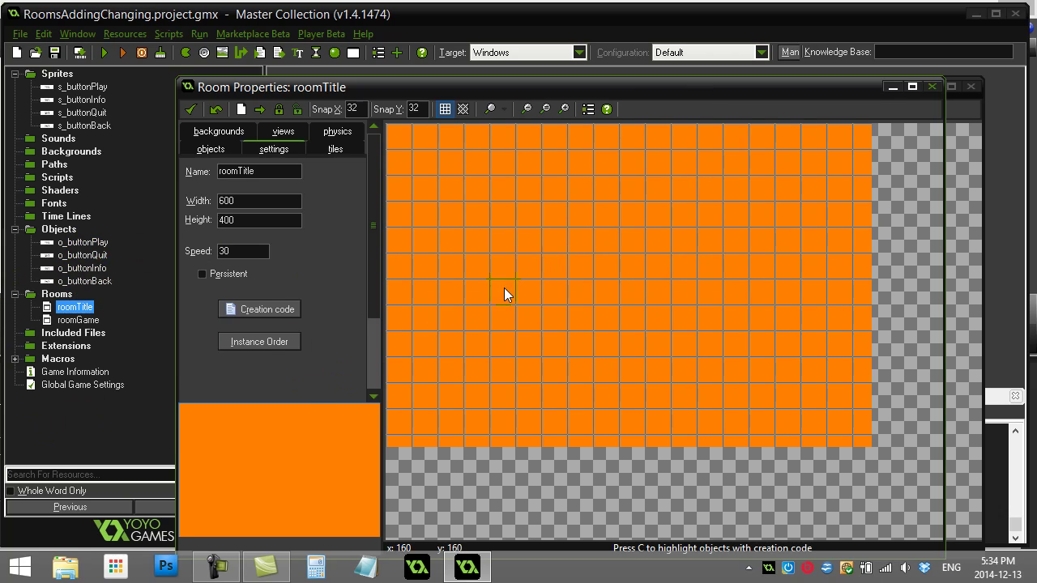
Step: Place o_buttonPlay, o_buttonInfo and o_buttonQuit instances in roomTitle
{"action": "left_click", "coordinate": [81, 242]}
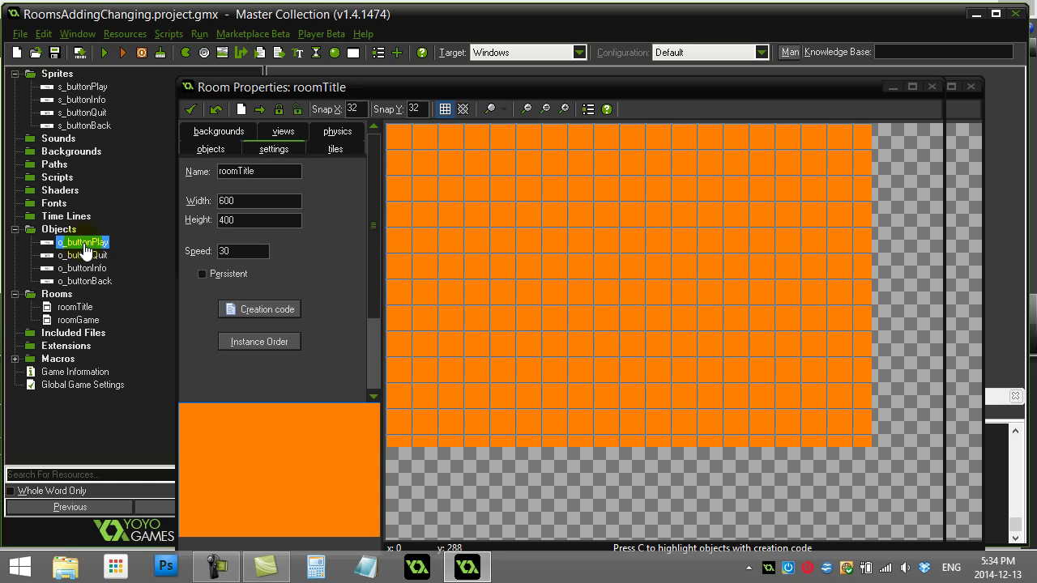
{"action": "left_click", "coordinate": [210, 149]}
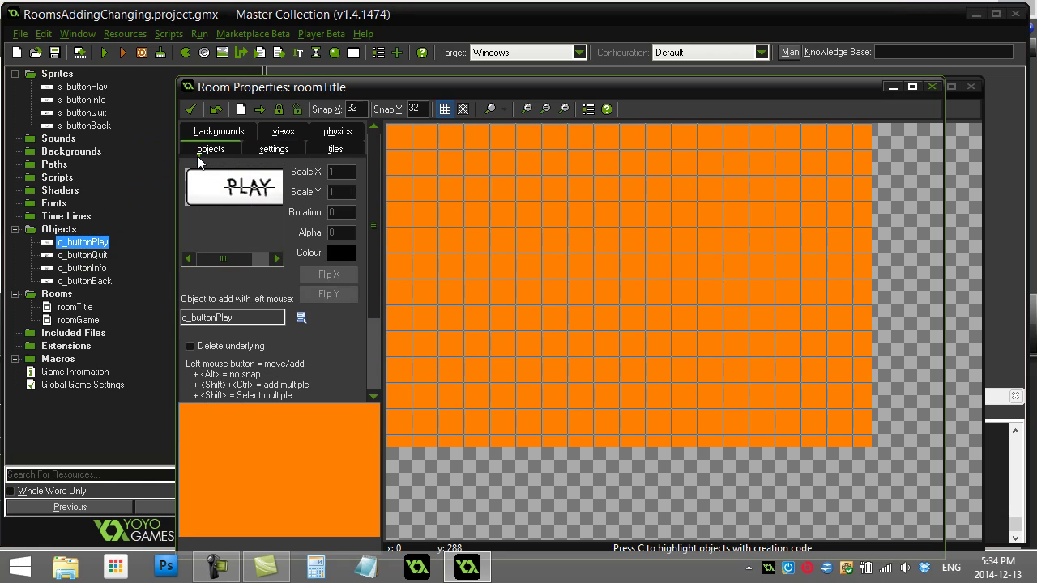
{"action": "left_click", "coordinate": [303, 321]}
{"action": "left_click", "coordinate": [356, 332]}
{"action": "left_click", "coordinate": [619, 209]}
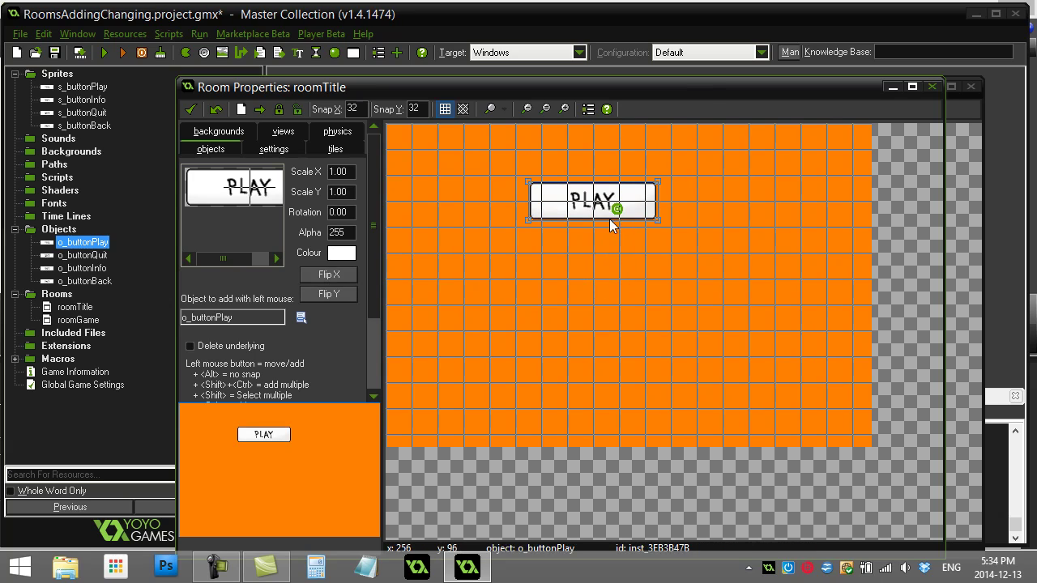
{"action": "left_click", "coordinate": [301, 318]}
{"action": "left_click", "coordinate": [360, 366]}
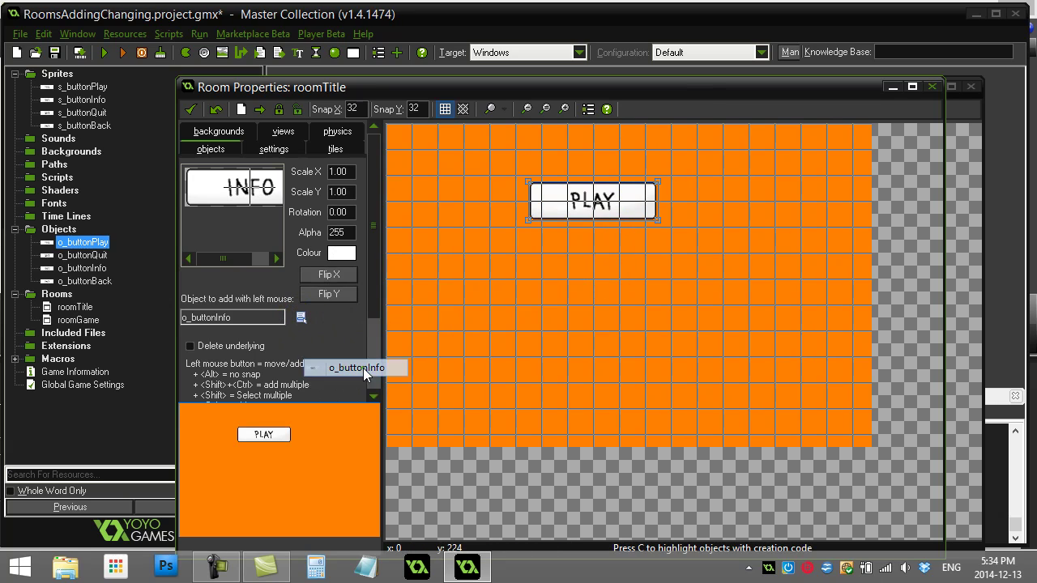
{"action": "left_click", "coordinate": [591, 271]}
{"action": "left_click", "coordinate": [302, 318]}
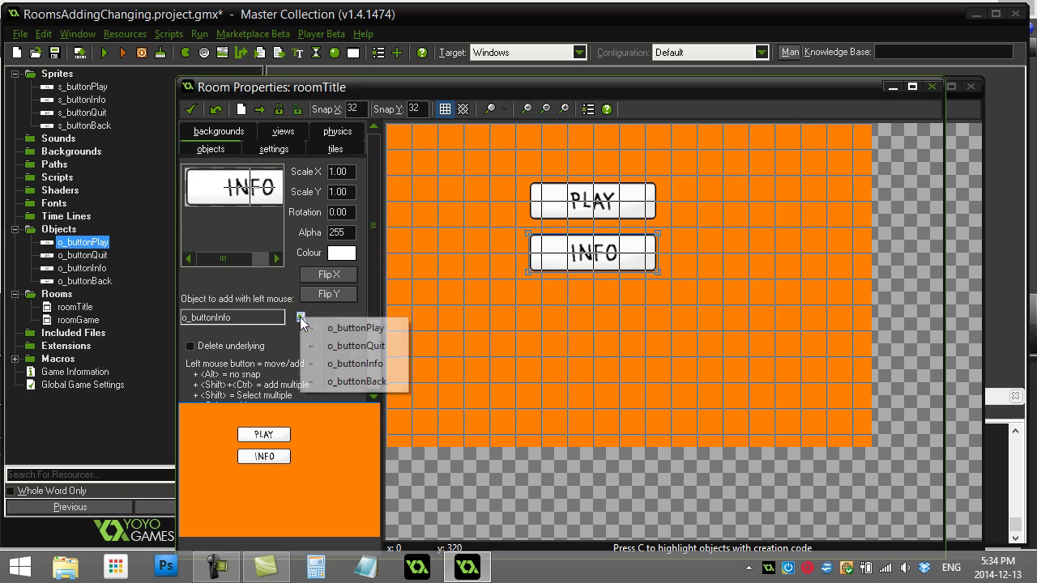
{"action": "left_click", "coordinate": [350, 346]}
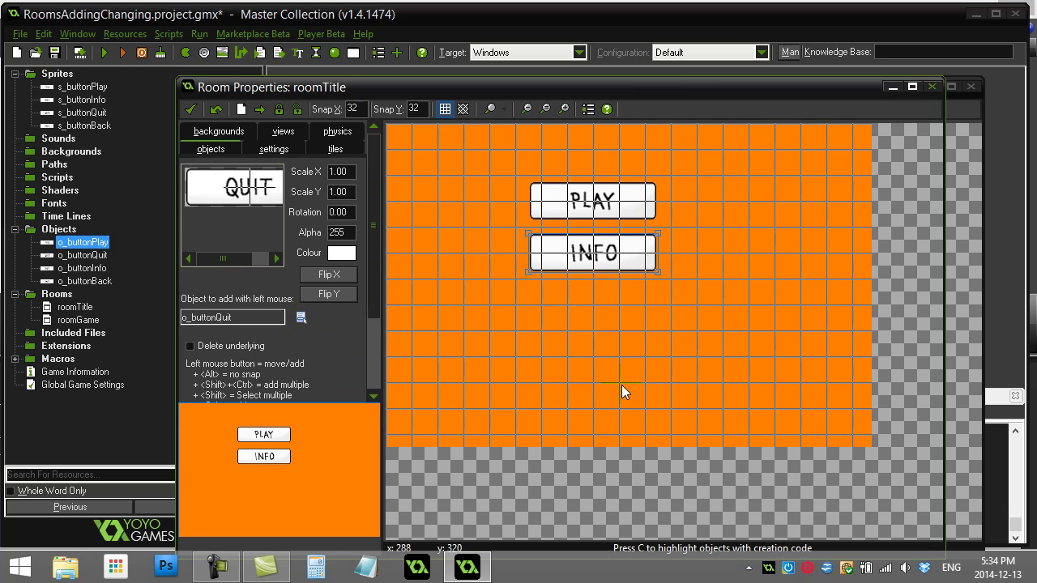
{"action": "left_click", "coordinate": [606, 402]}
{"action": "left_click", "coordinate": [597, 384]}
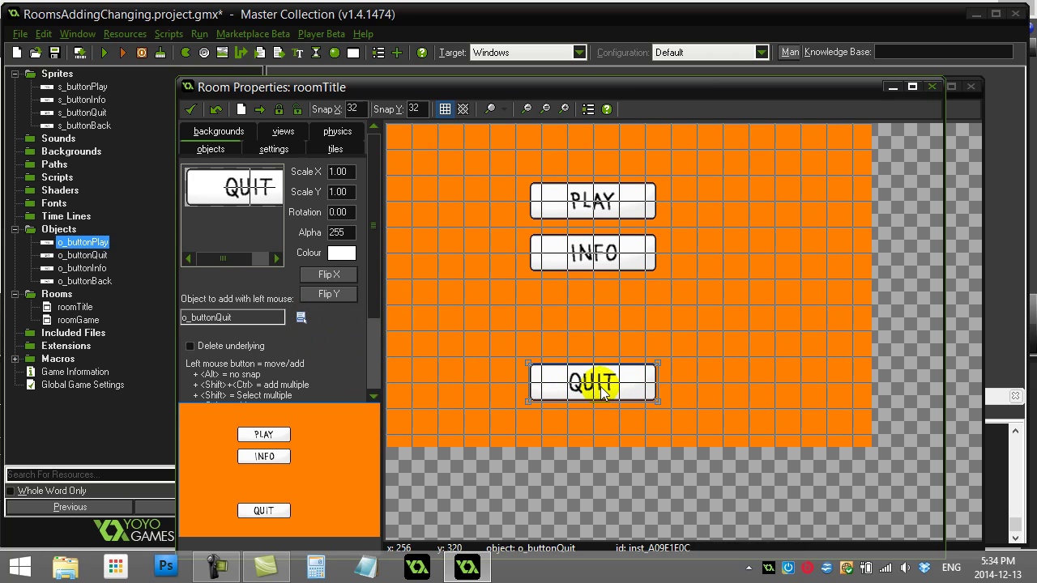
Step: Drag the buttons so PLAY and INFO stack near the top with QUIT lower down
{"action": "left_click_drag", "start_coordinate": [601, 393], "coordinate": [652, 418]}
{"action": "left_click_drag", "start_coordinate": [578, 253], "coordinate": [631, 280]}
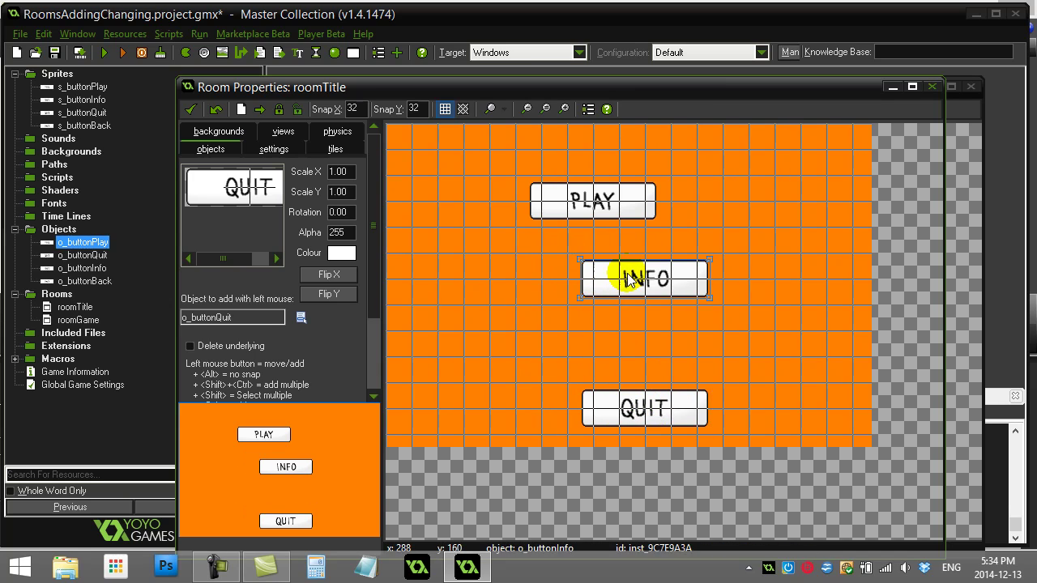
{"action": "left_click_drag", "start_coordinate": [571, 198], "coordinate": [608, 307]}
{"action": "left_click", "coordinate": [632, 423]}
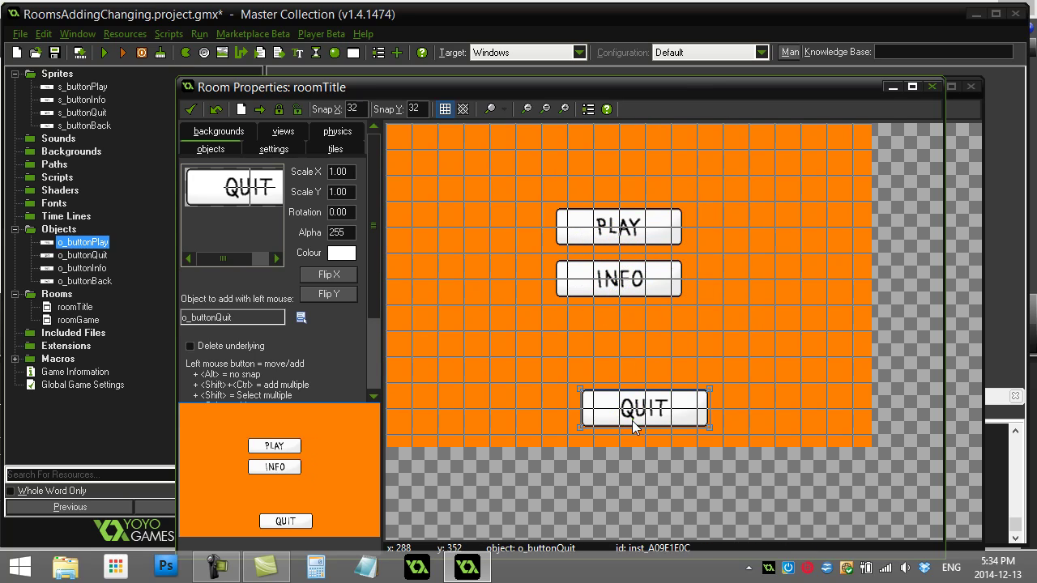
{"action": "left_click_drag", "start_coordinate": [632, 420], "coordinate": [614, 418]}
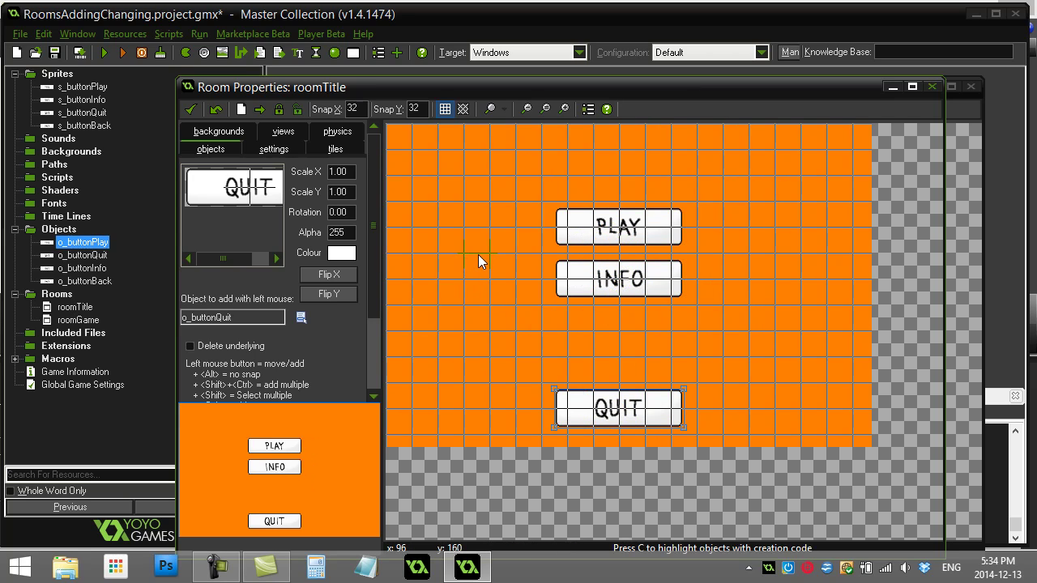
Step: Open o_buttonPlay and add a Mouse > Left Pressed event
{"action": "left_click", "coordinate": [74, 307]}
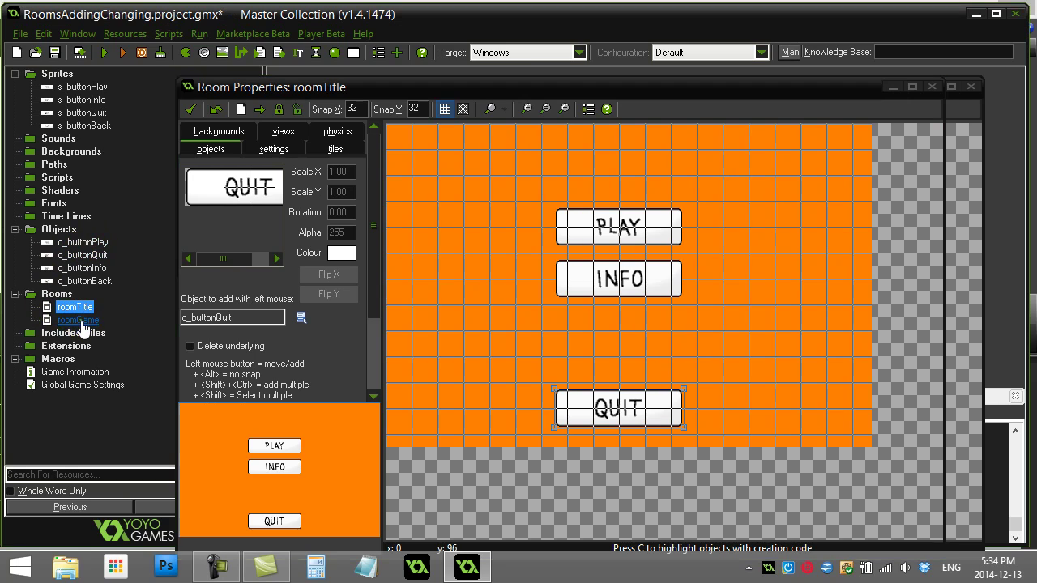
{"action": "left_click", "coordinate": [79, 320]}
{"action": "double_click", "coordinate": [84, 243]}
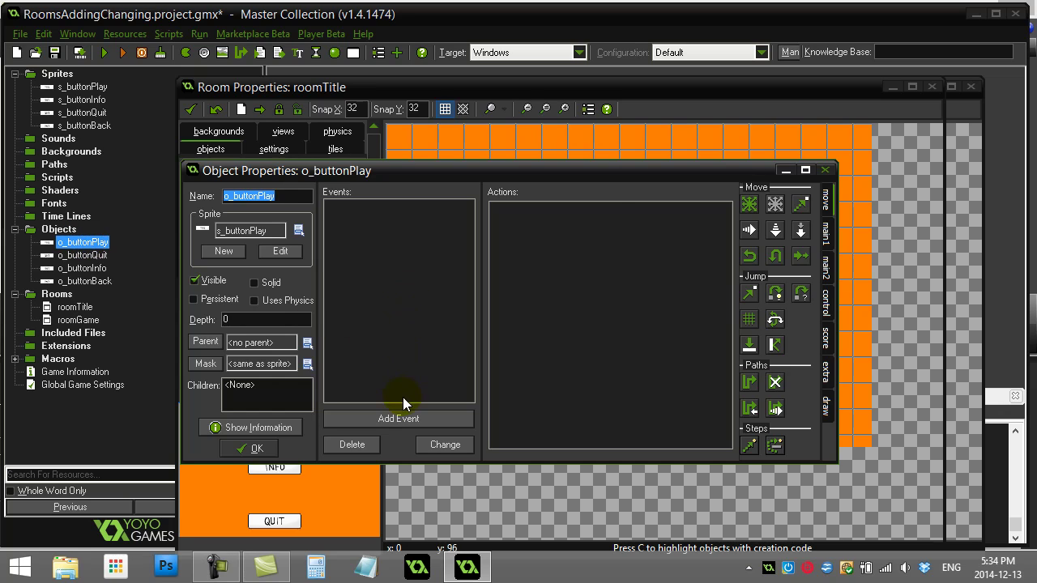
{"action": "left_click", "coordinate": [405, 418]}
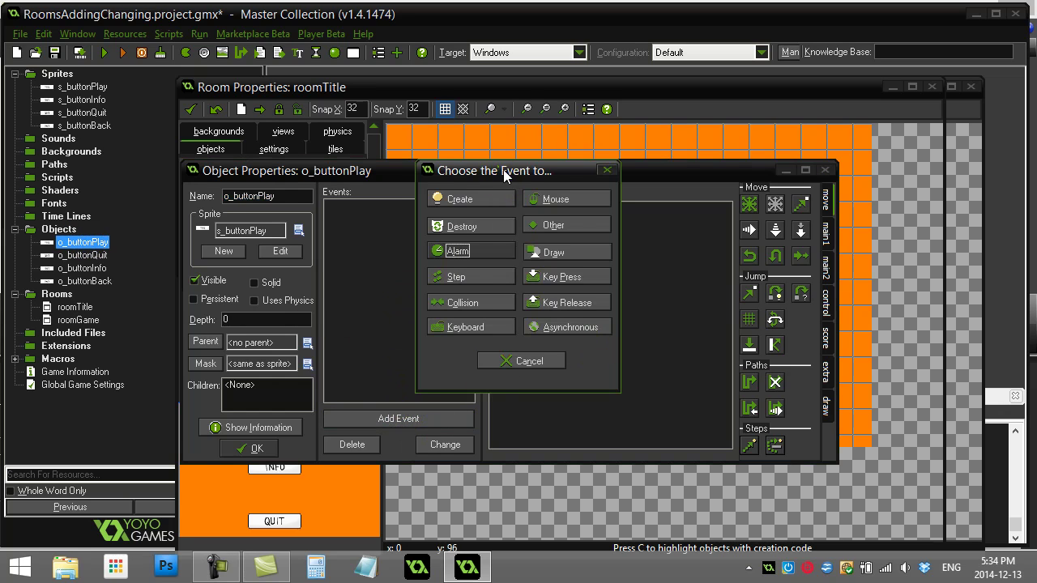
{"action": "left_click_drag", "start_coordinate": [499, 171], "coordinate": [540, 203]}
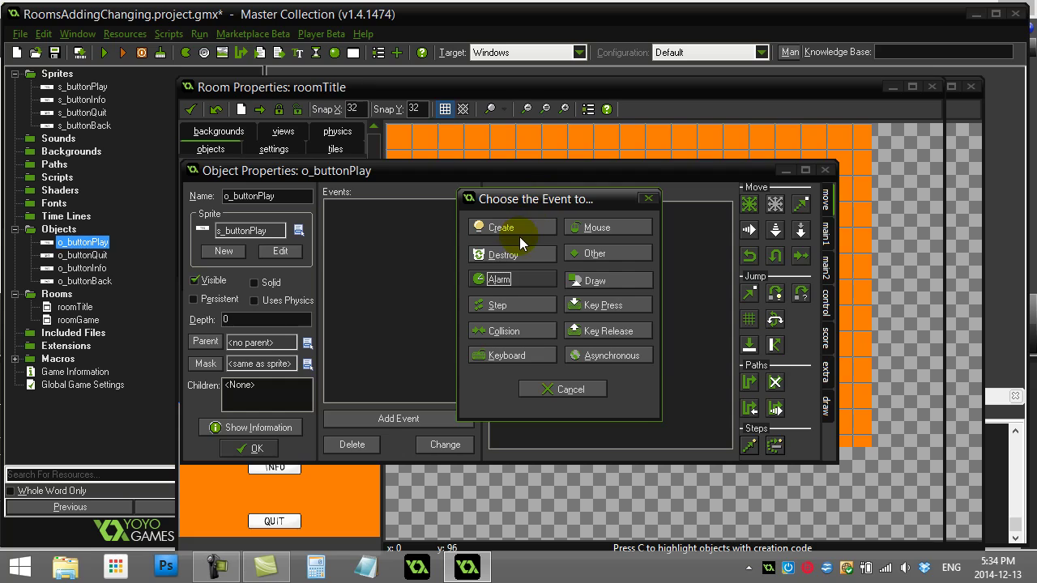
{"action": "left_click", "coordinate": [618, 229]}
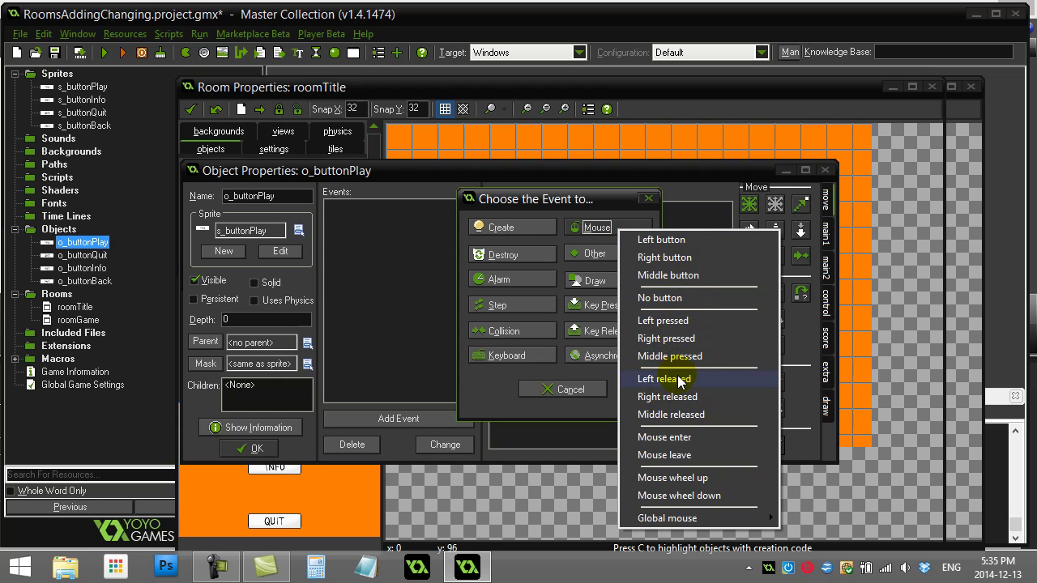
{"action": "left_click", "coordinate": [676, 322]}
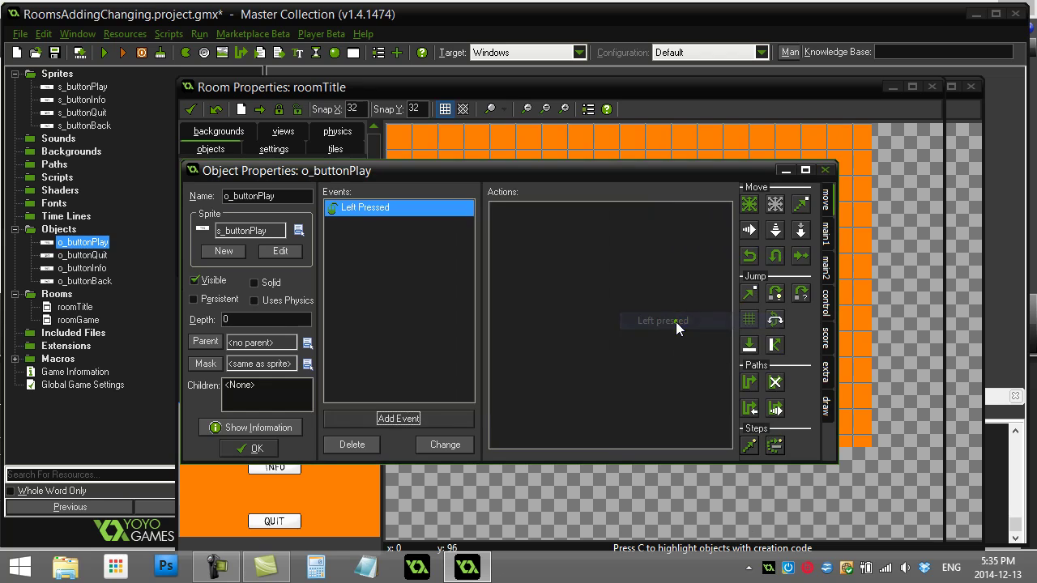
{"action": "left_click", "coordinate": [824, 304]}
Step: Add a code action reading room_goto(roomGame) with a //play sound... comment on line 2
{"action": "left_click_drag", "start_coordinate": [749, 356], "coordinate": [599, 267]}
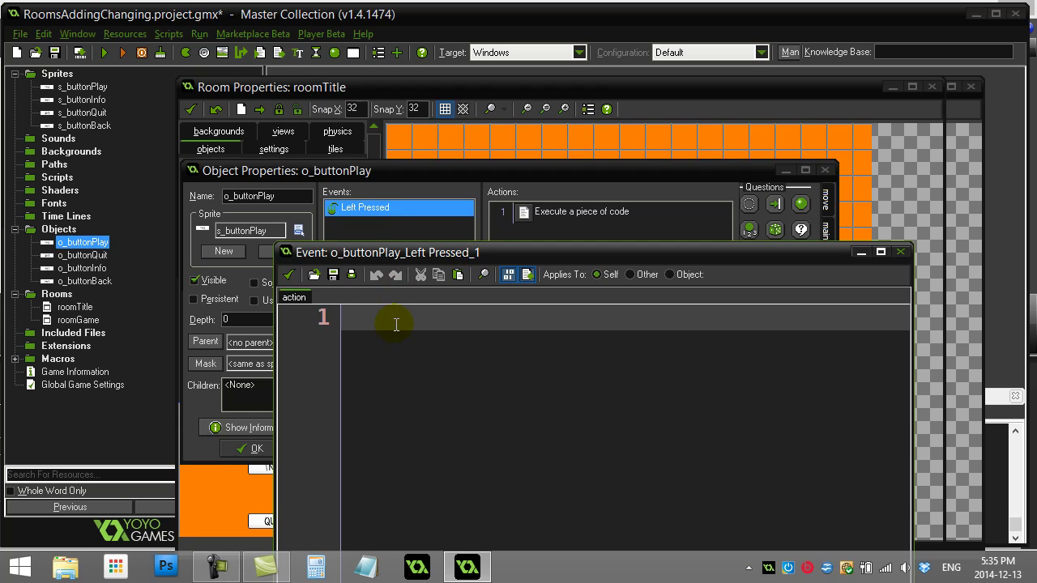
{"action": "type", "text": "room"}
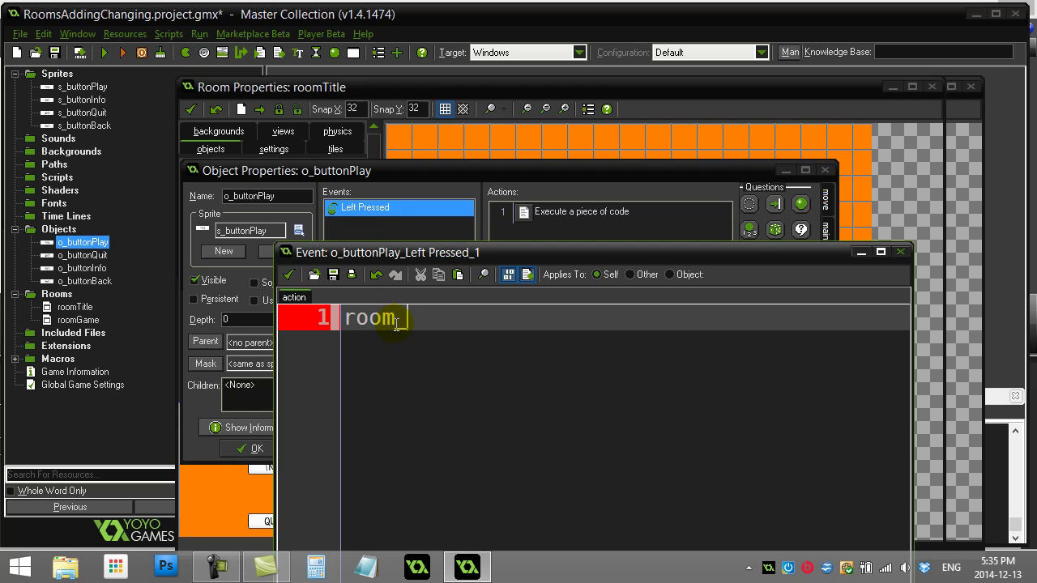
{"action": "type", "text": "_"}
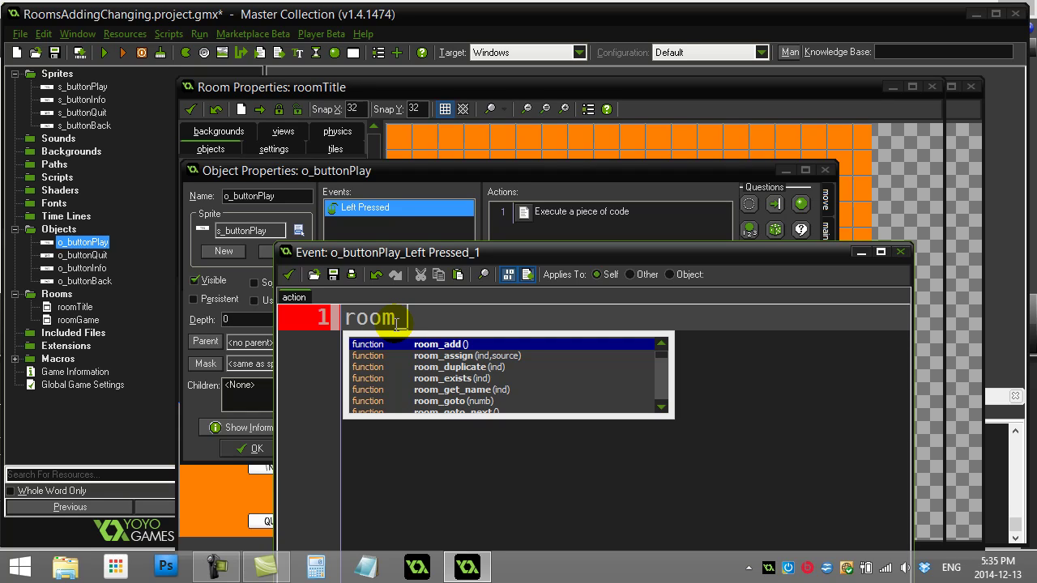
{"action": "type", "text": "goto("}
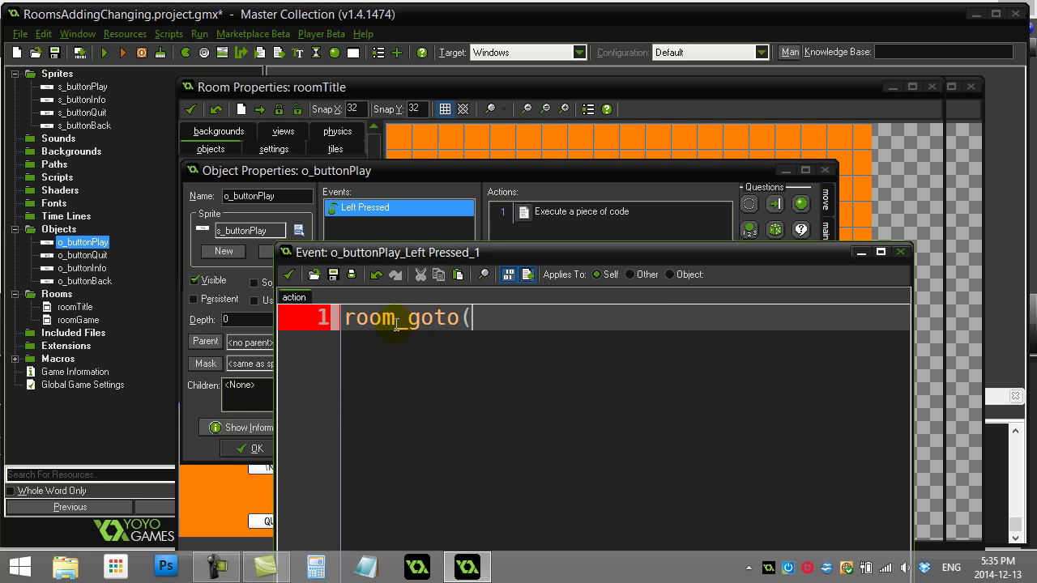
{"action": "type", "text": "roomGame)"}
{"action": "key", "text": "Return"}
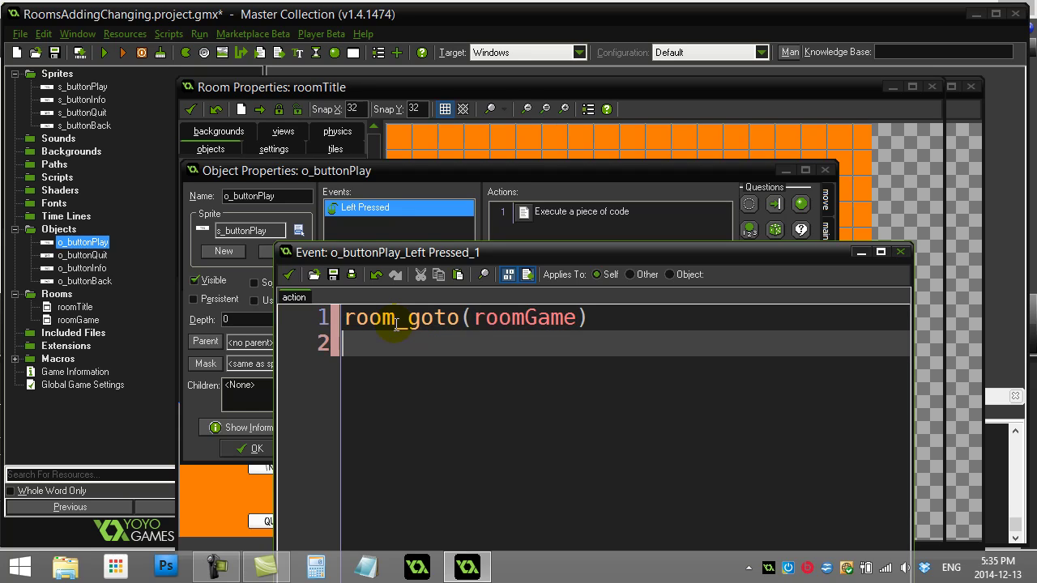
{"action": "type", "text": "//play sound..."}
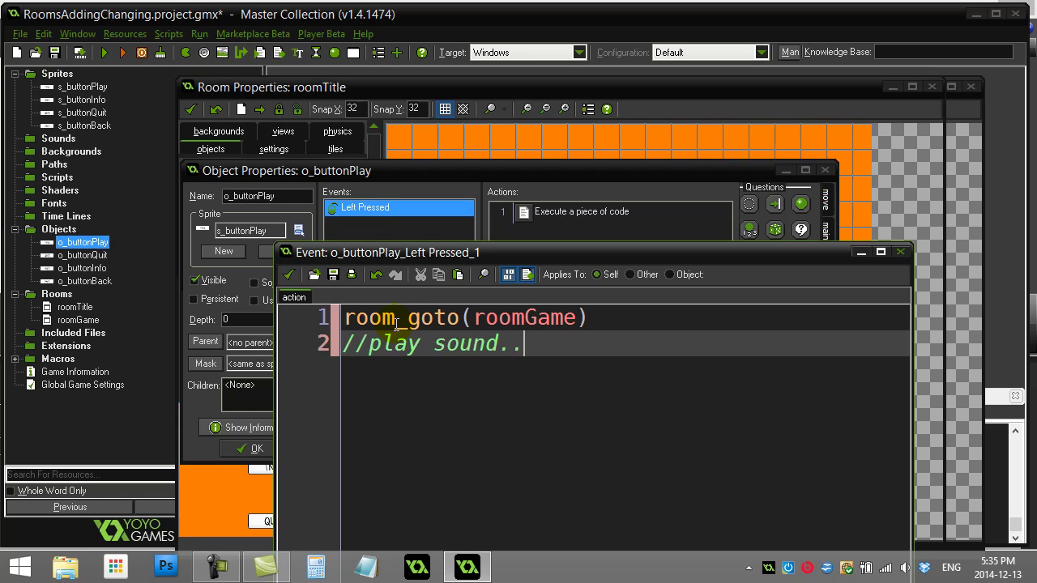
{"action": "left_click", "coordinate": [409, 217]}
Step: Save the Play code, place an o_buttonBack instance top-right in roomGame, and open o_buttonBack
{"action": "left_click", "coordinate": [288, 276]}
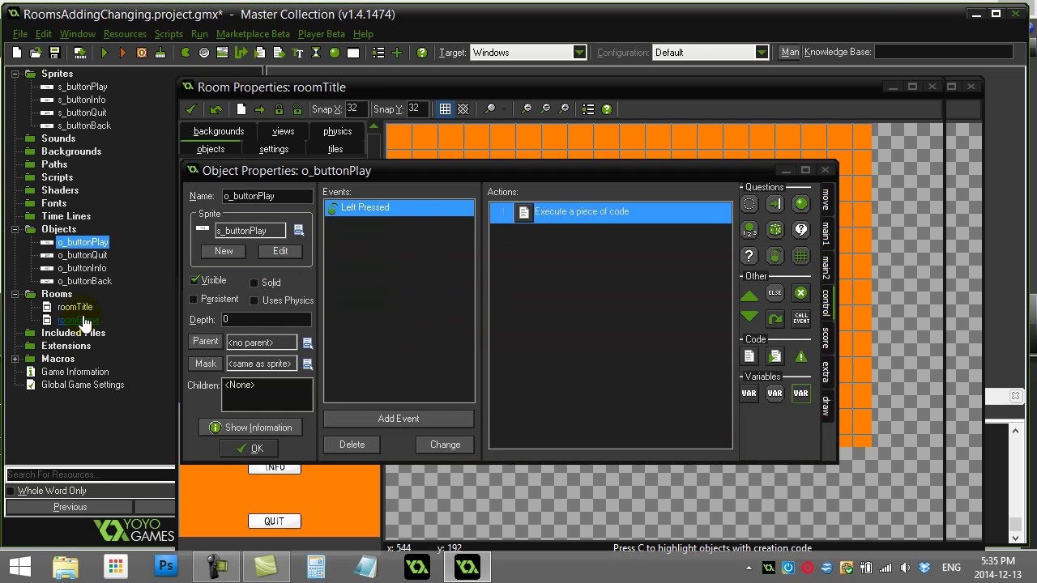
{"action": "left_click", "coordinate": [78, 320]}
{"action": "double_click", "coordinate": [77, 320]}
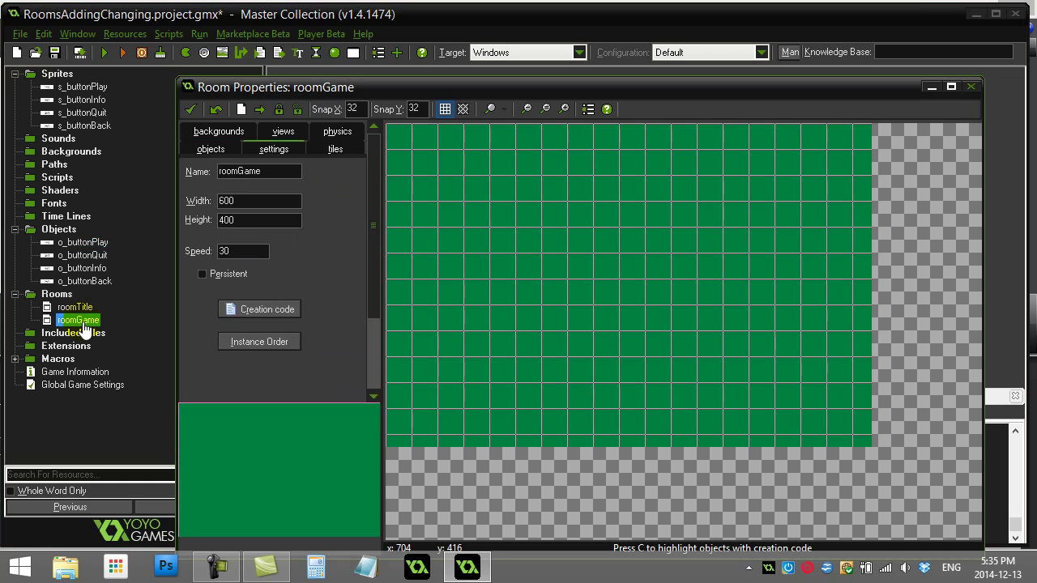
{"action": "left_click", "coordinate": [208, 151]}
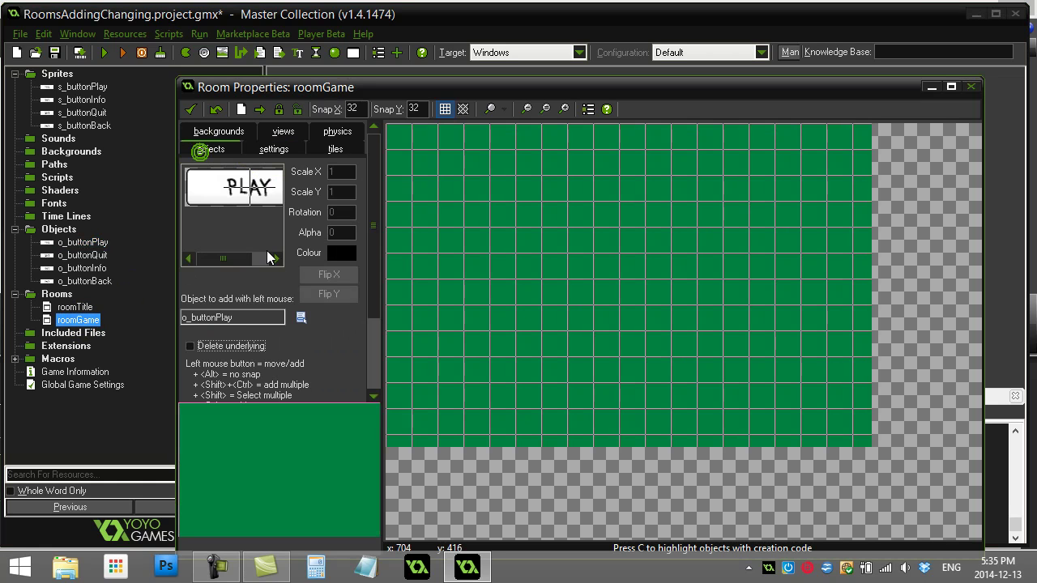
{"action": "left_click", "coordinate": [301, 318]}
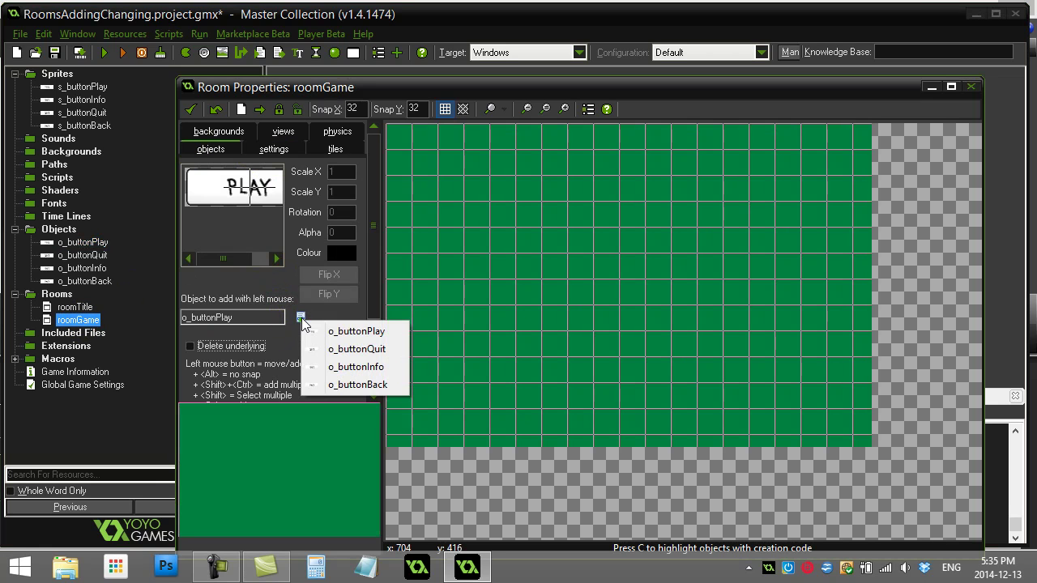
{"action": "left_click", "coordinate": [349, 387]}
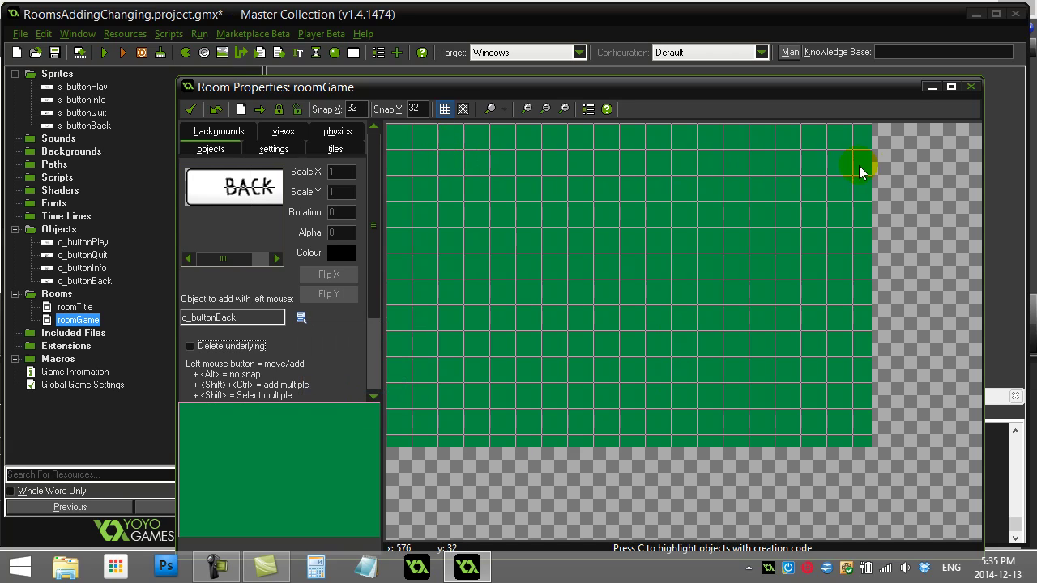
{"action": "left_click_drag", "start_coordinate": [842, 166], "coordinate": [818, 159]}
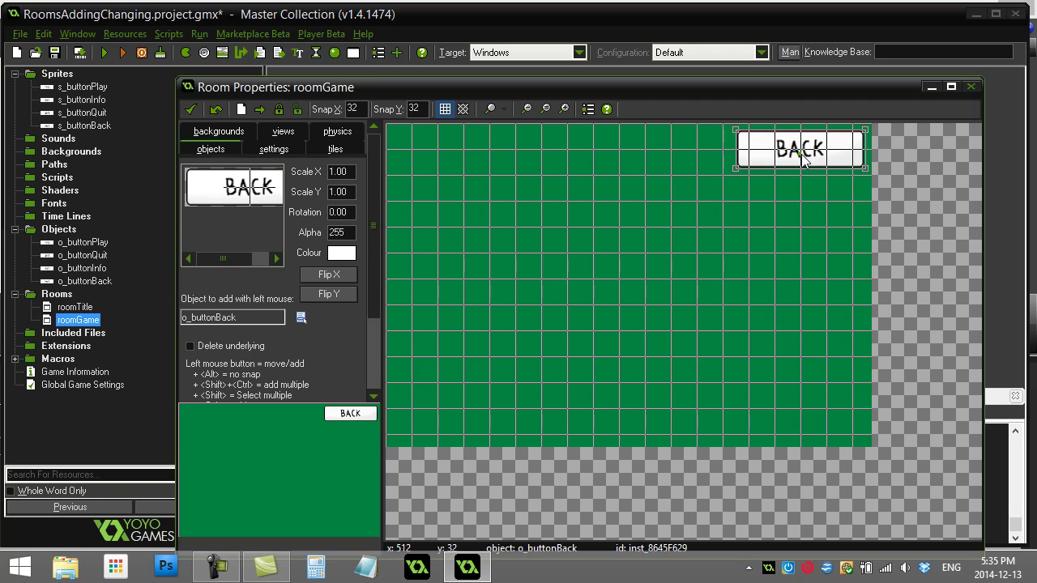
{"action": "double_click", "coordinate": [83, 281]}
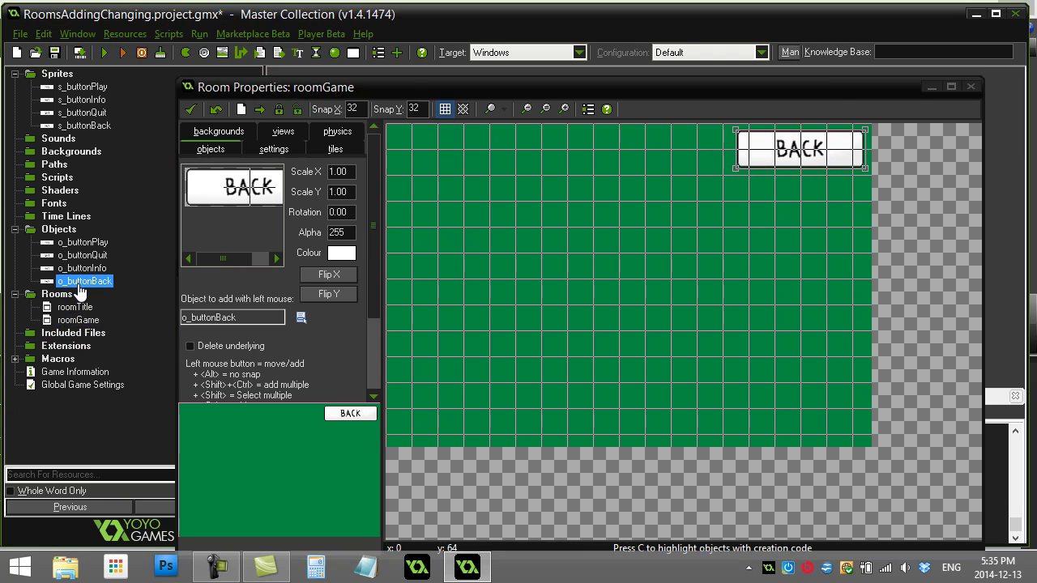
Step: Add a Mouse > Left Pressed event with a code action to o_buttonBack
{"action": "left_click", "coordinate": [416, 343]}
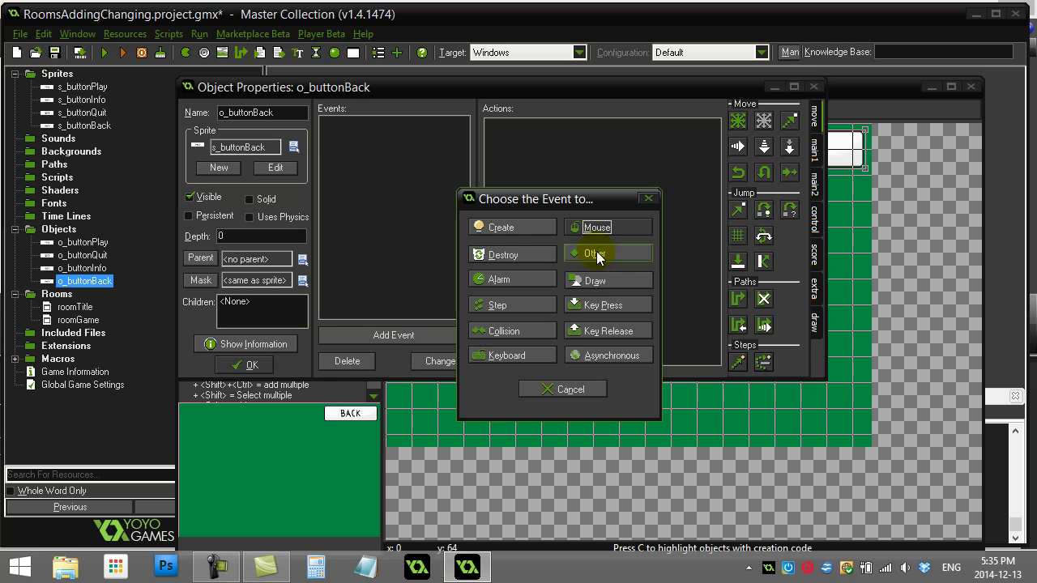
{"action": "left_click", "coordinate": [600, 228]}
{"action": "left_click", "coordinate": [634, 325]}
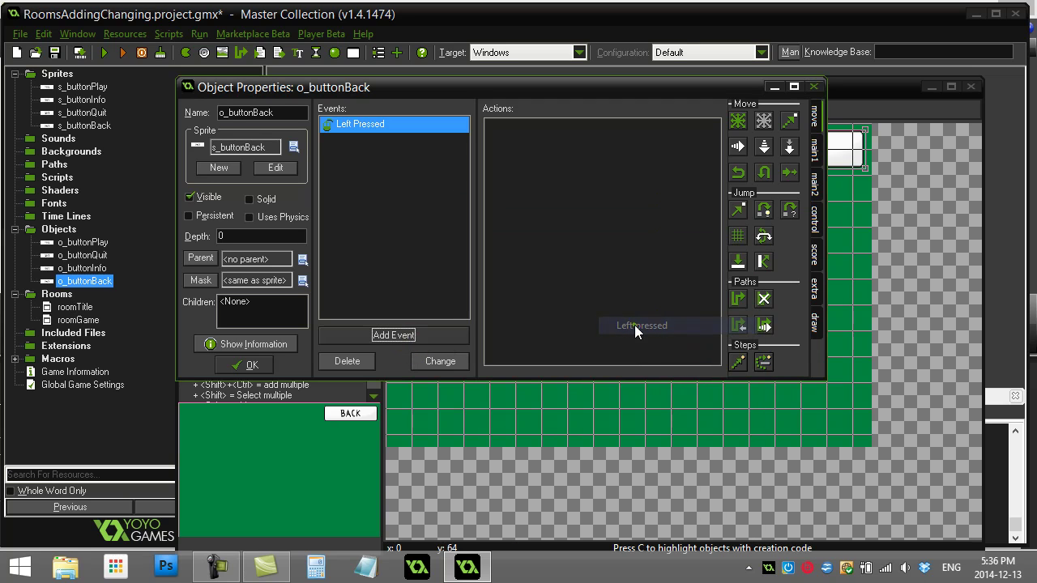
{"action": "left_click", "coordinate": [810, 226]}
{"action": "left_click_drag", "start_coordinate": [743, 269], "coordinate": [688, 267]}
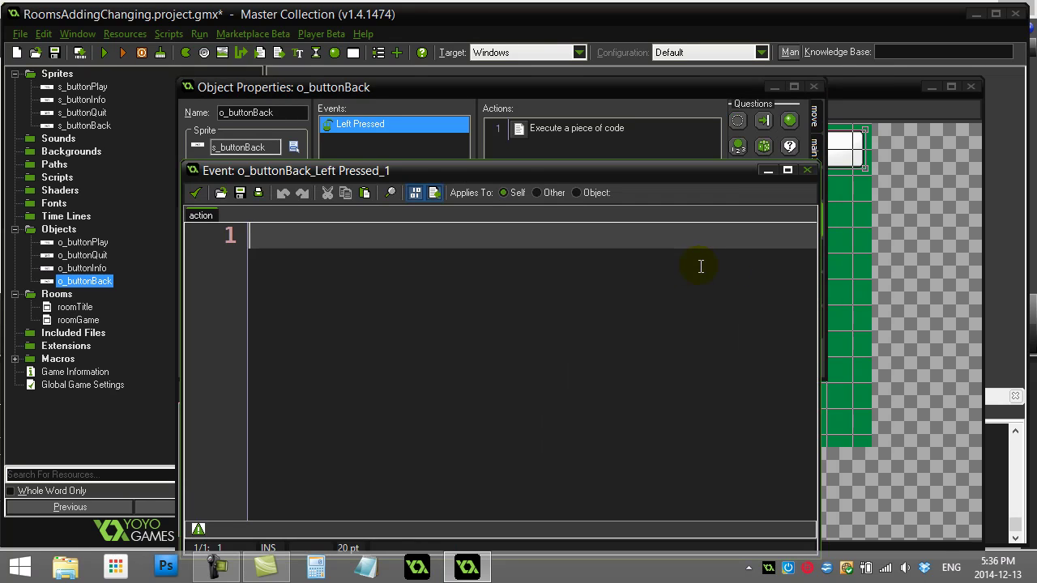
Step: Write room_goto(roomTitle) in the code action and save it
{"action": "type", "text": "room"}
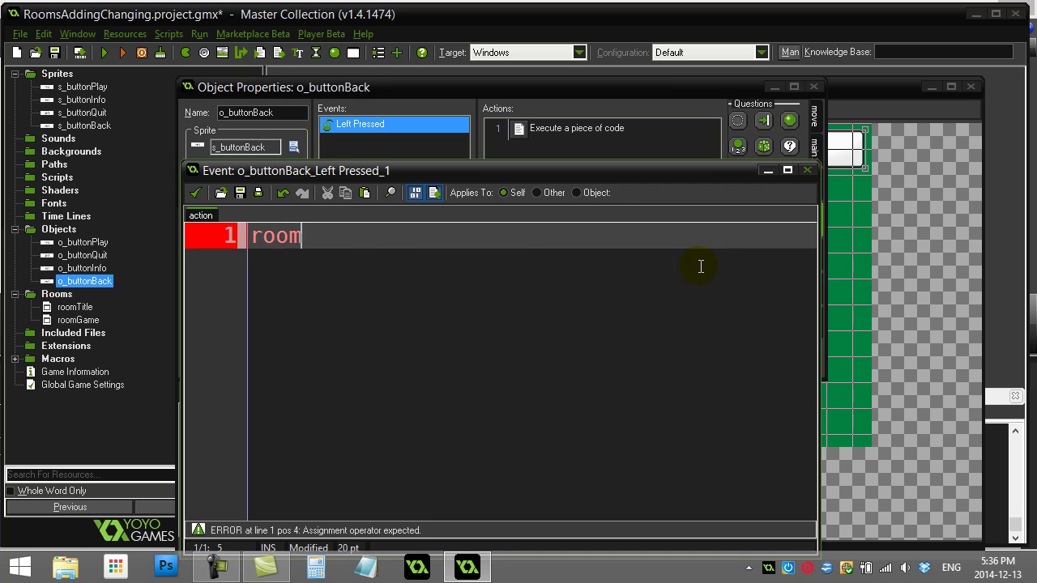
{"action": "type", "text": "_goto("}
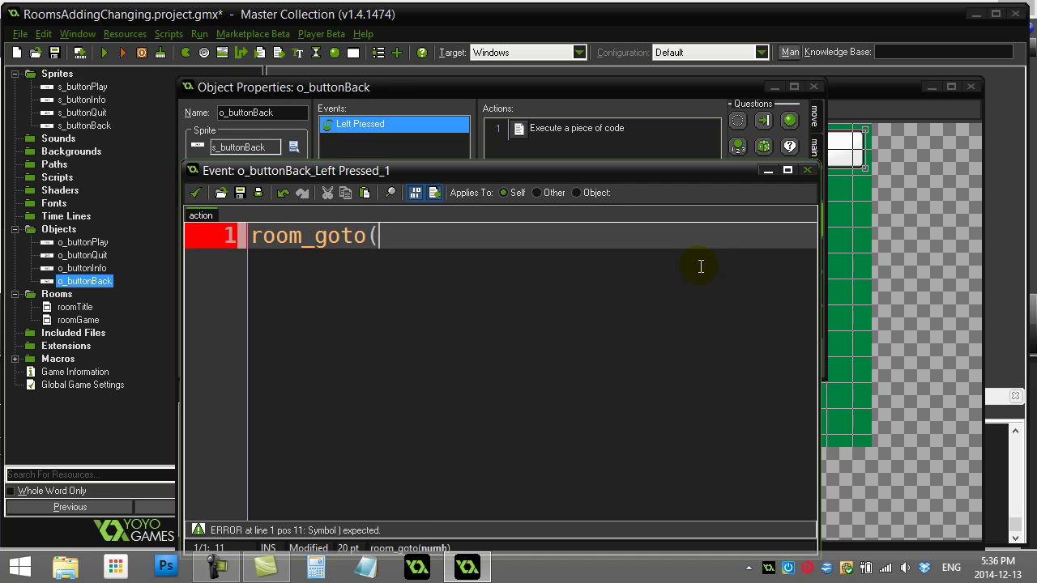
{"action": "type", "text": "roomTitle)"}
{"action": "key", "text": "Return"}
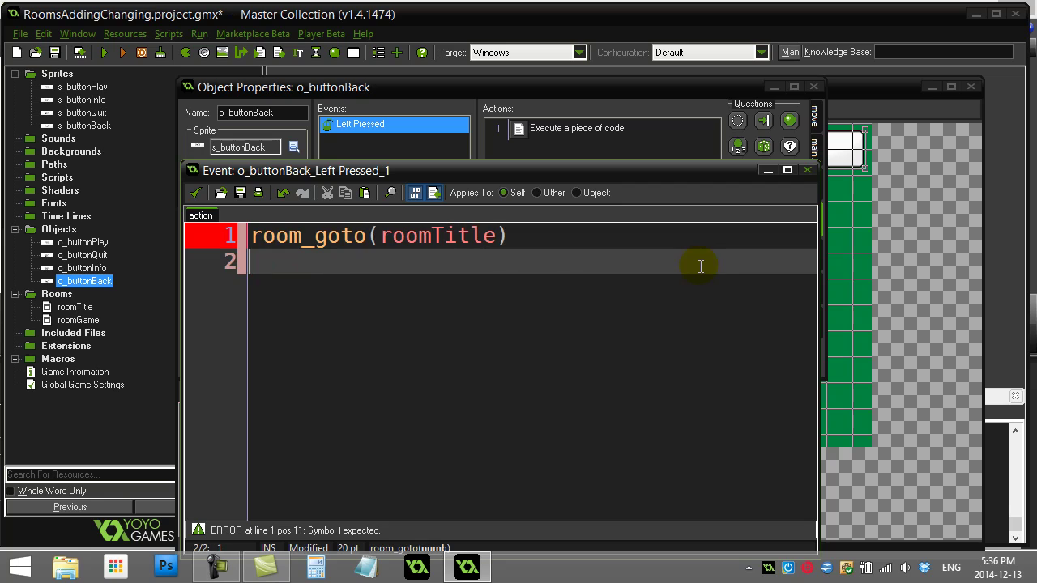
{"action": "left_click", "coordinate": [535, 235]}
{"action": "type", "text": ";"}
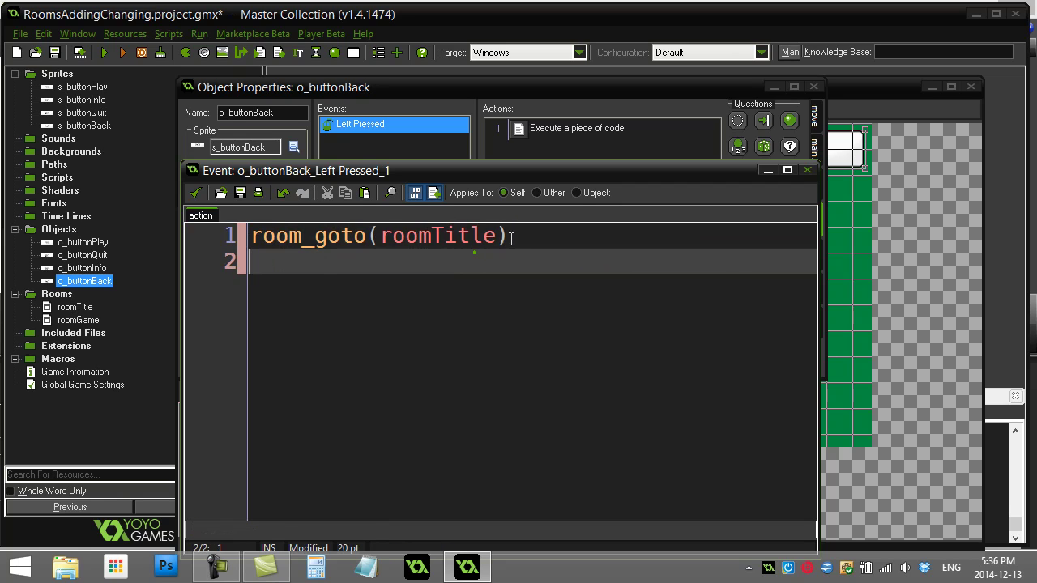
{"action": "key", "text": "ctrl+z"}
{"action": "left_click", "coordinate": [197, 191]}
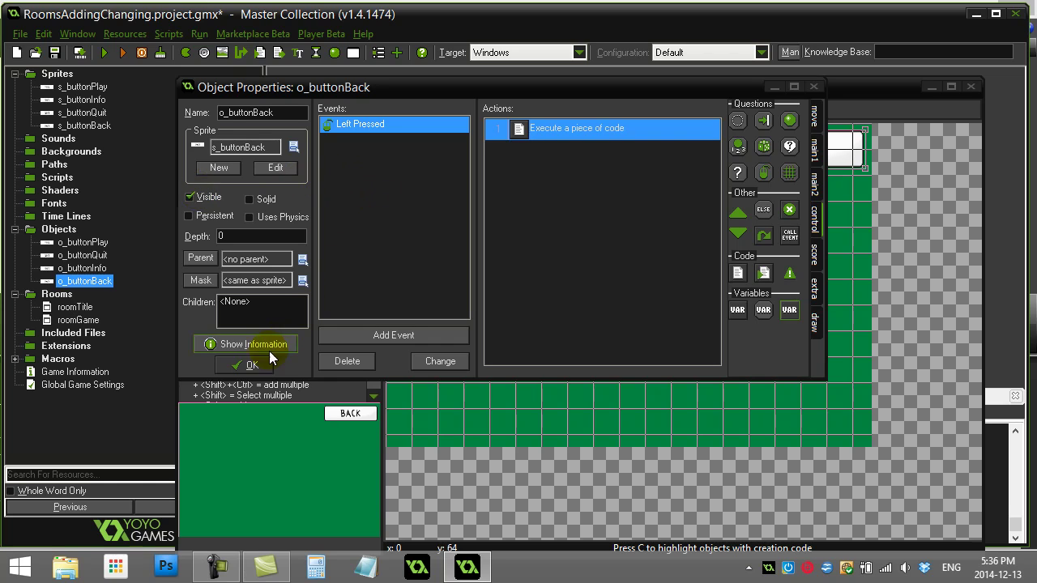
Step: Test-run the game, checking PLAY opens roomGame and BACK returns to roomTitle, then close it
{"action": "left_click", "coordinate": [245, 364]}
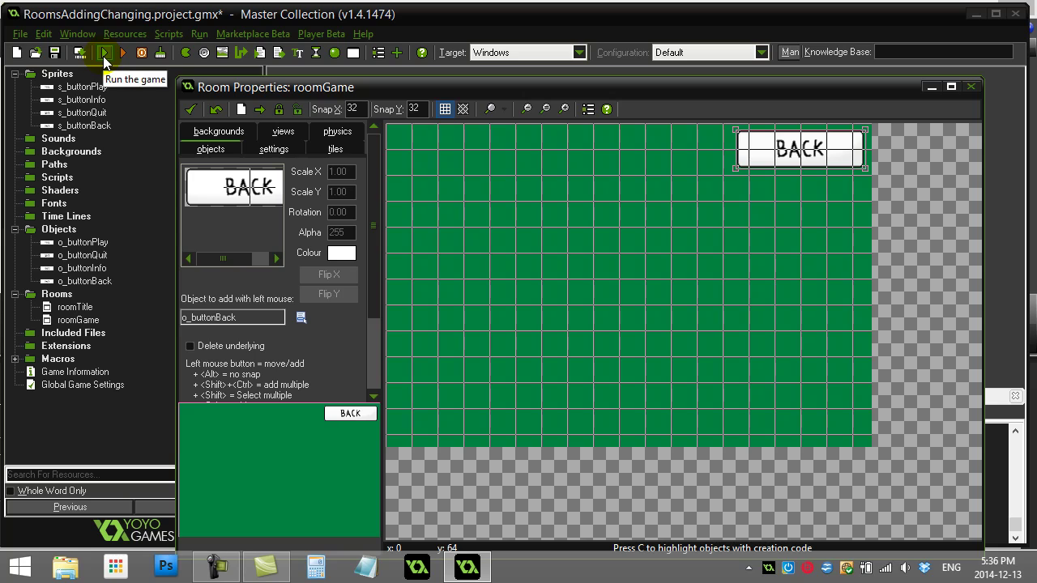
{"action": "left_click", "coordinate": [103, 56]}
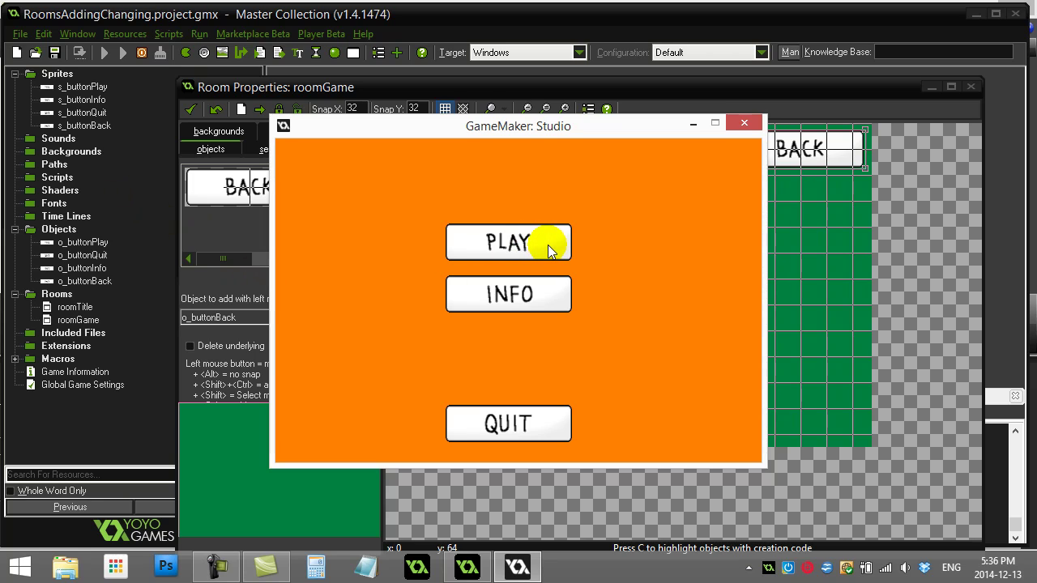
{"action": "left_click", "coordinate": [545, 245]}
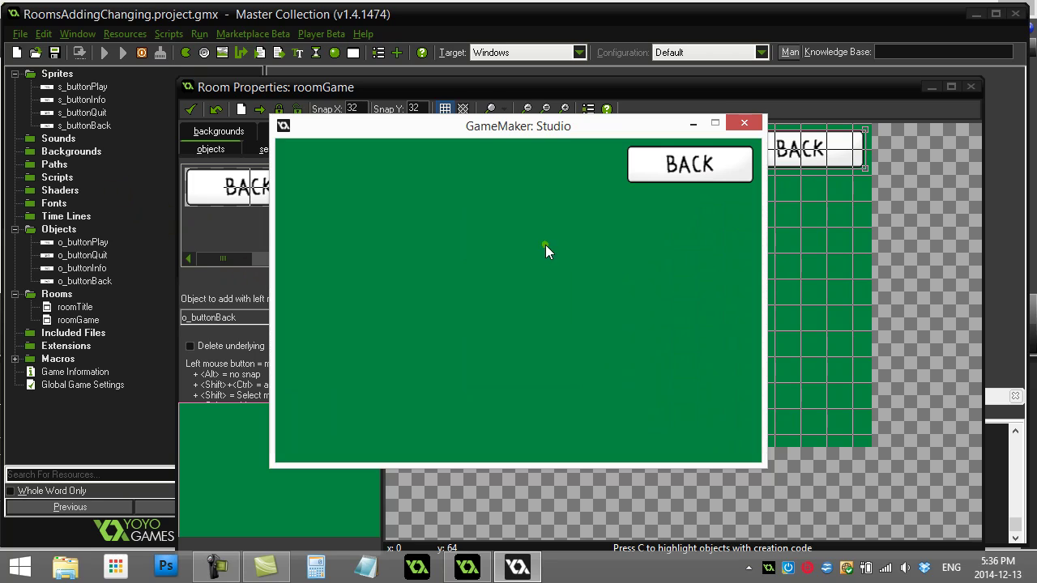
{"action": "left_click", "coordinate": [646, 168]}
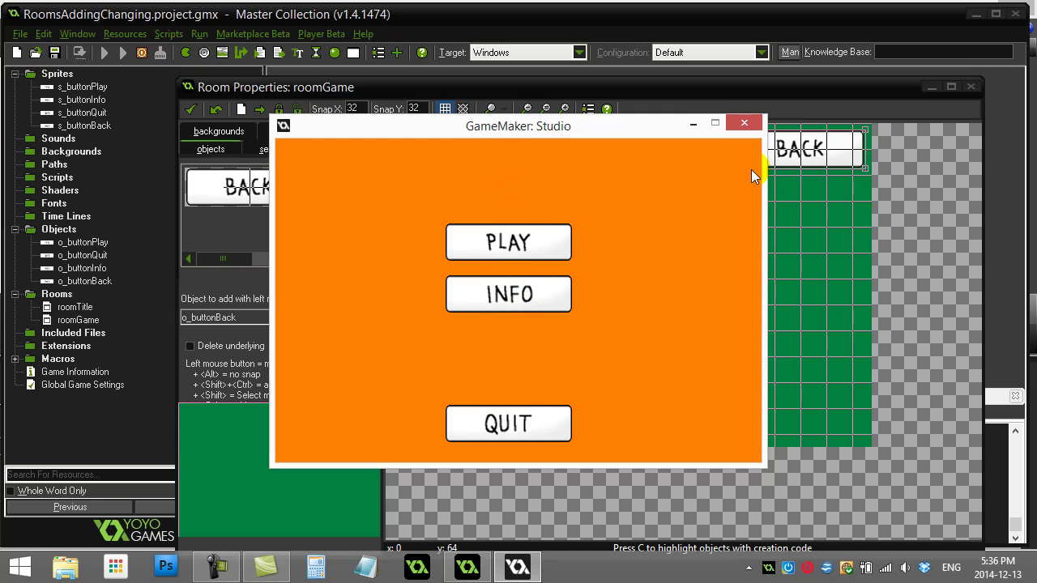
{"action": "left_click", "coordinate": [744, 123]}
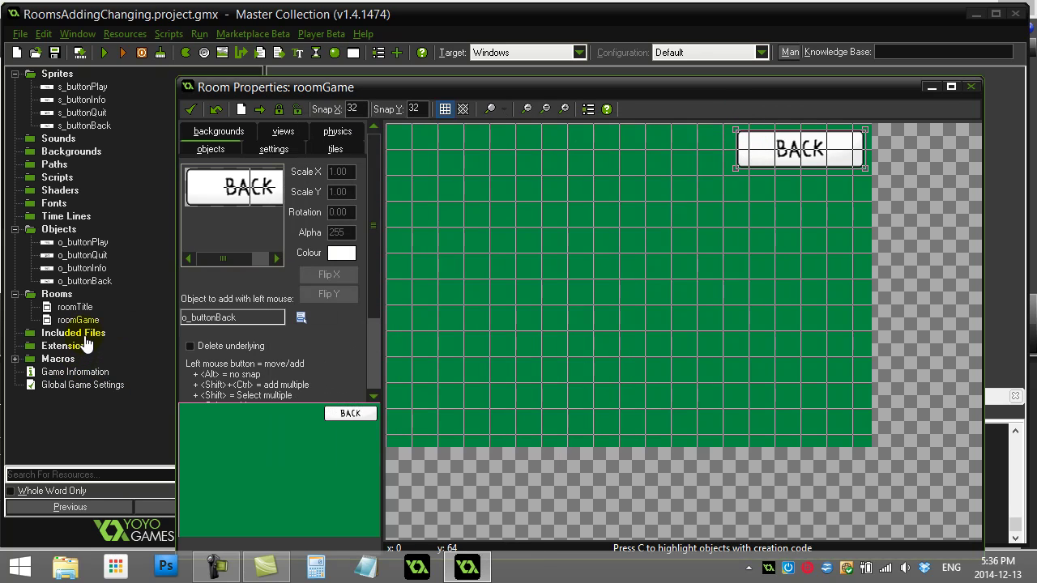
Step: Give o_buttonQuit a Left Pressed code action reading game_end(), then close its properties
{"action": "double_click", "coordinate": [84, 255]}
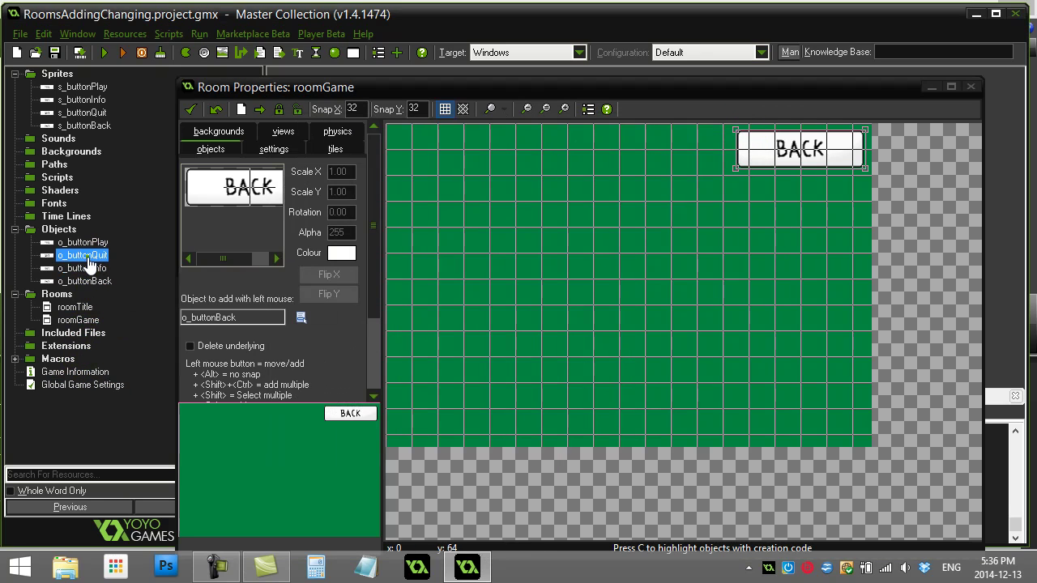
{"action": "left_click", "coordinate": [378, 421]}
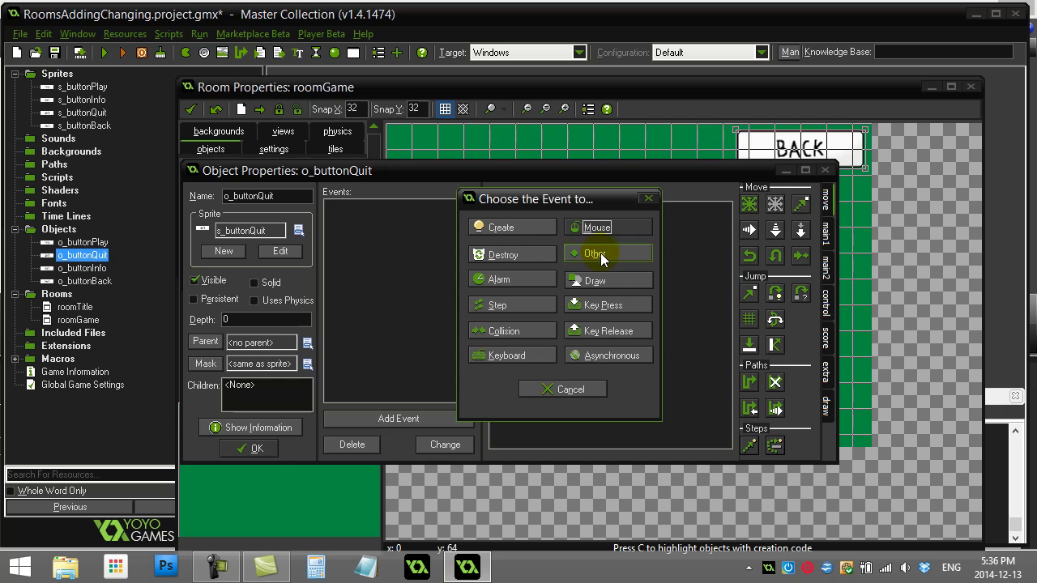
{"action": "left_click", "coordinate": [599, 231]}
{"action": "left_click", "coordinate": [645, 327]}
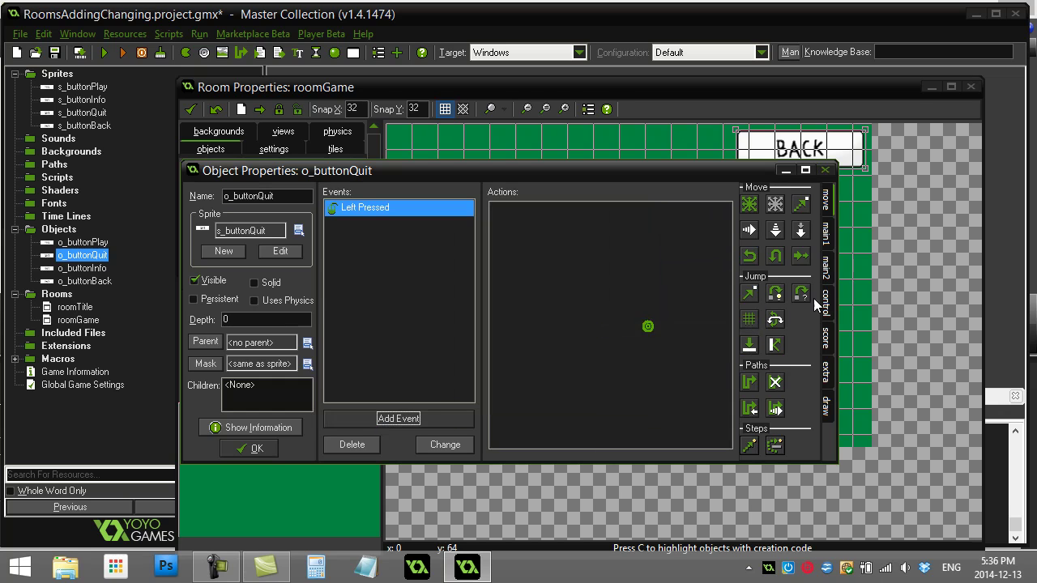
{"action": "left_click", "coordinate": [825, 303]}
{"action": "left_click_drag", "start_coordinate": [750, 357], "coordinate": [641, 322]}
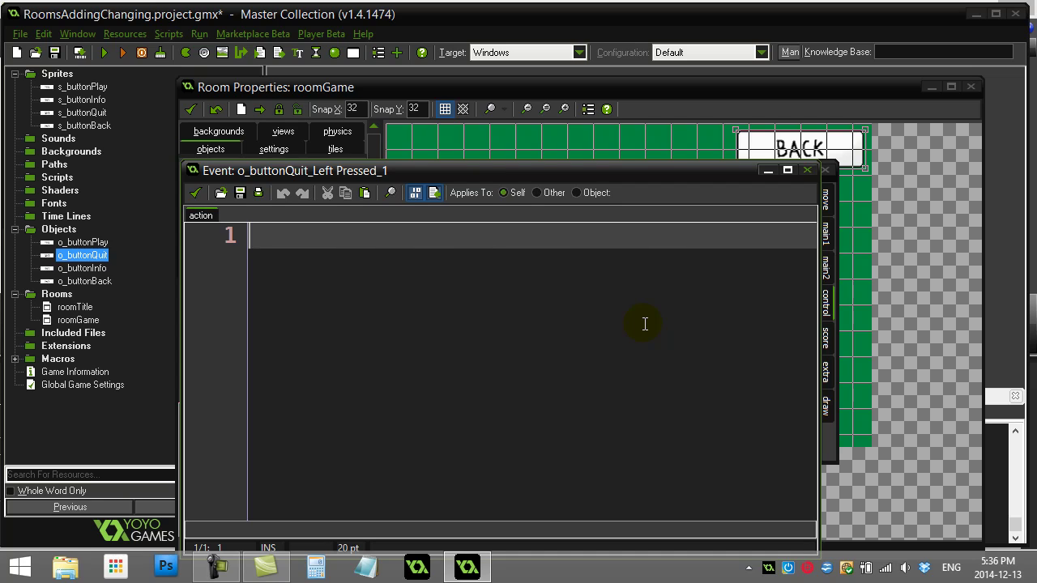
{"action": "type", "text": "game_end()"}
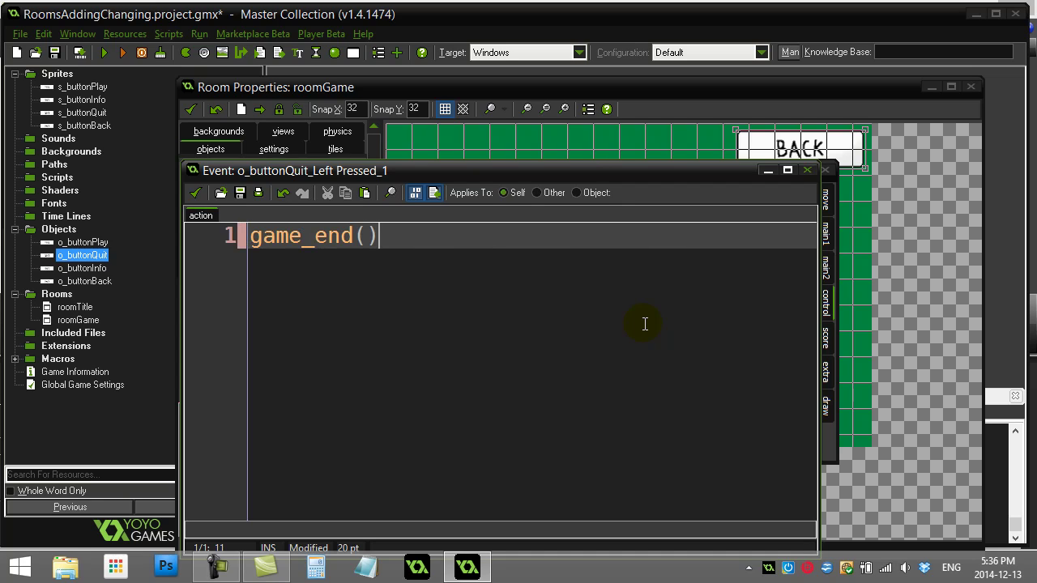
{"action": "key", "text": "Return"}
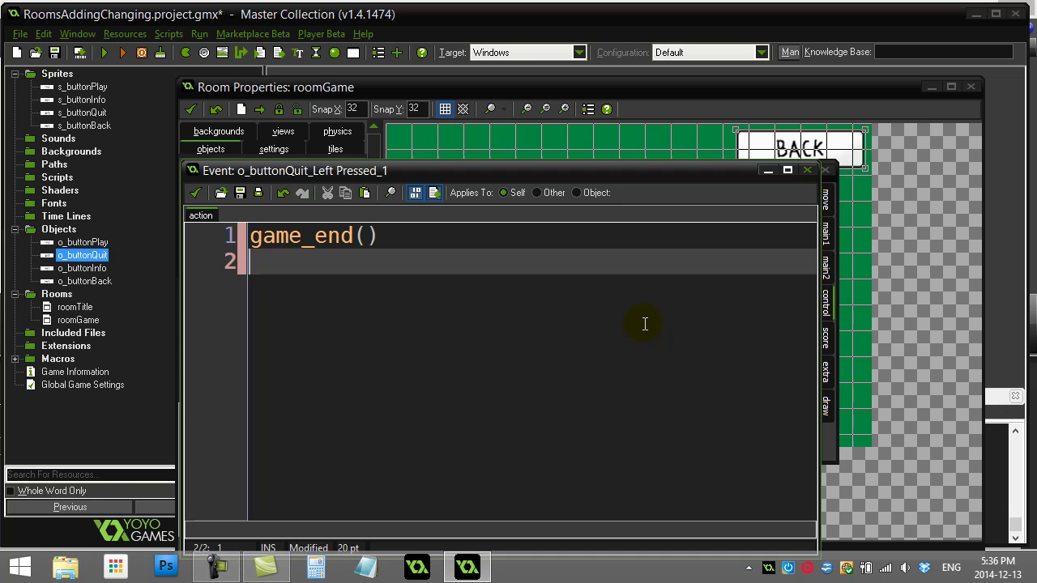
{"action": "left_click", "coordinate": [194, 192]}
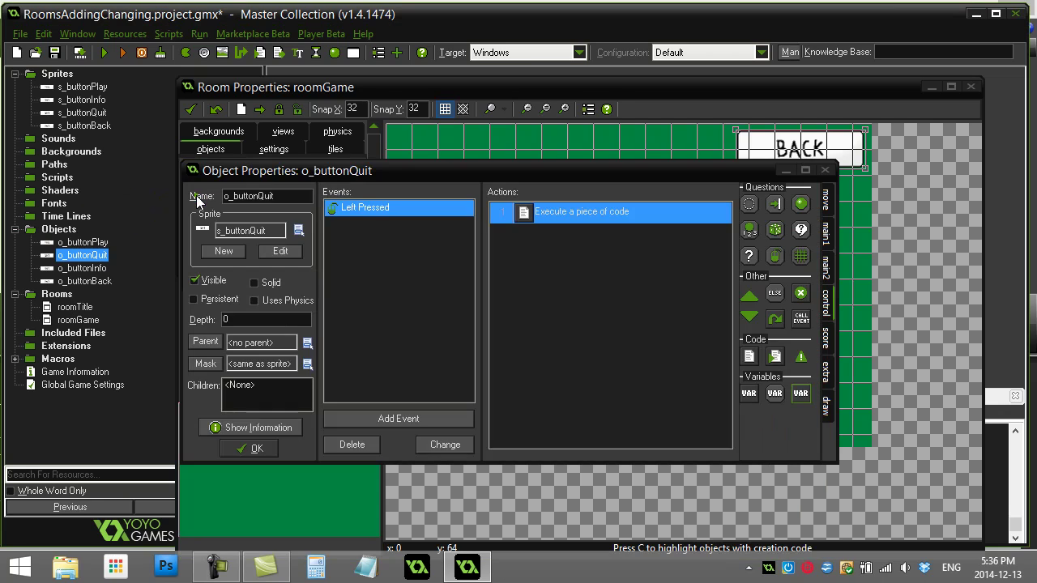
{"action": "left_click", "coordinate": [252, 448]}
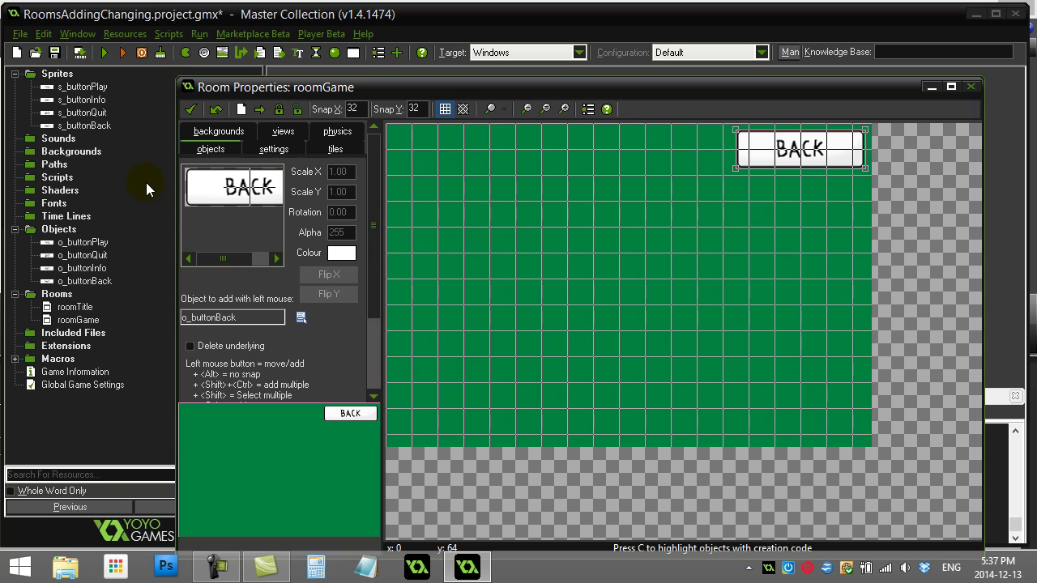
Step: Open o_buttonInfo and add a Mouse > Left Pressed event with a code action
{"action": "double_click", "coordinate": [82, 269]}
{"action": "left_click", "coordinate": [405, 419]}
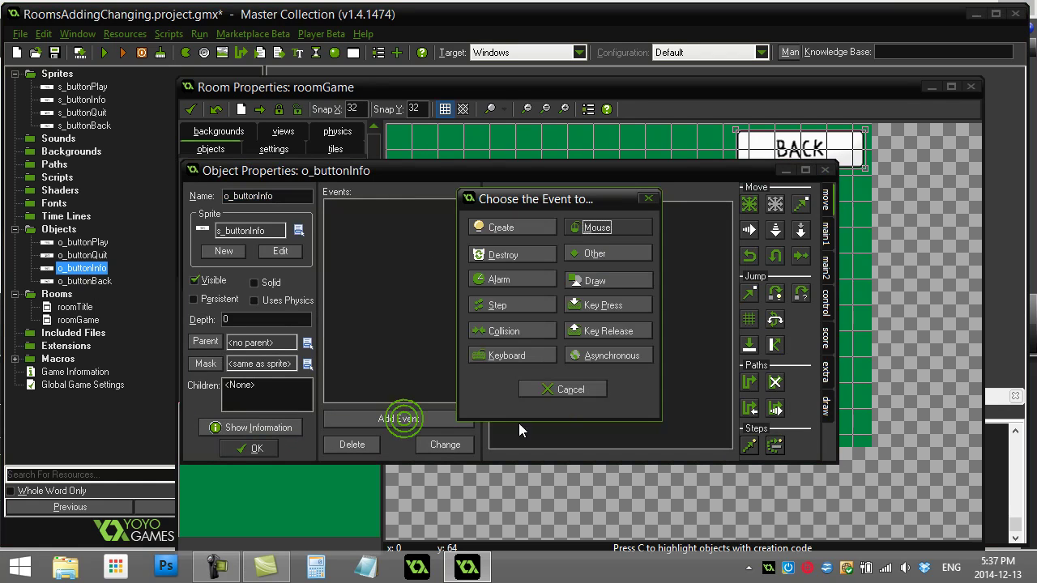
{"action": "left_click", "coordinate": [611, 255]}
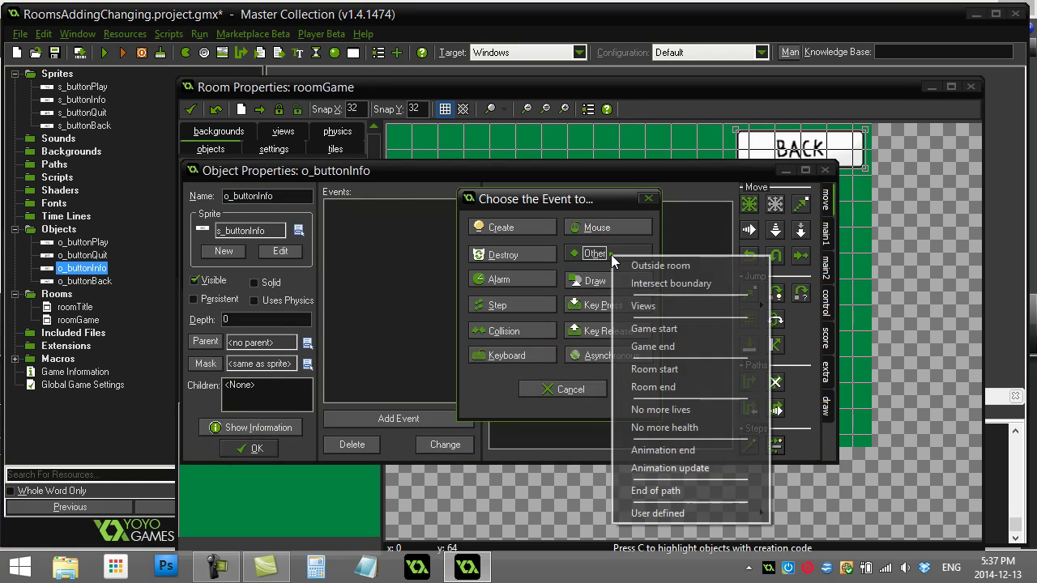
{"action": "left_click", "coordinate": [600, 228]}
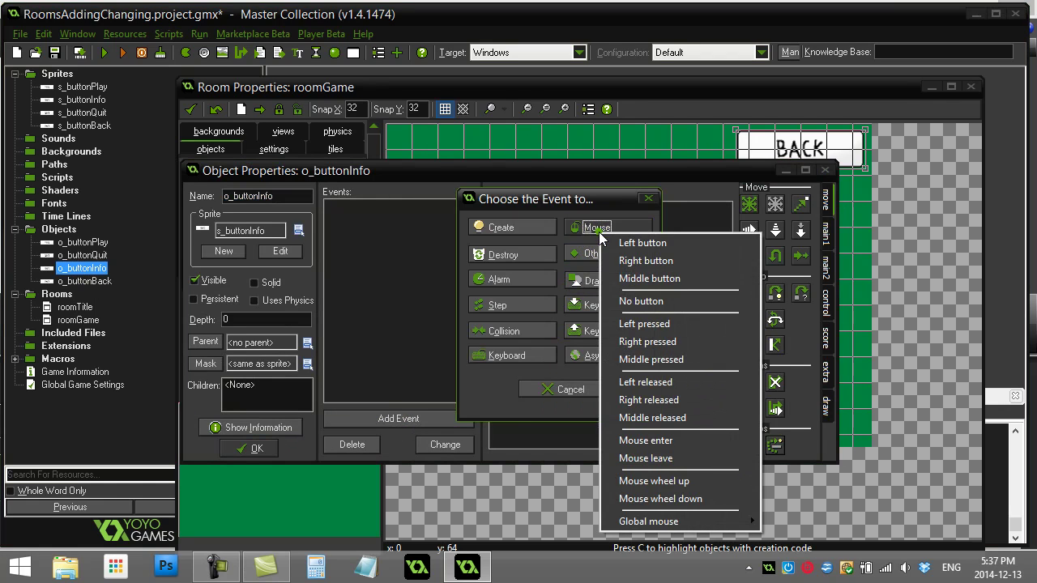
{"action": "left_click", "coordinate": [645, 324]}
{"action": "left_click", "coordinate": [826, 301]}
{"action": "left_click_drag", "start_coordinate": [750, 356], "coordinate": [672, 345]}
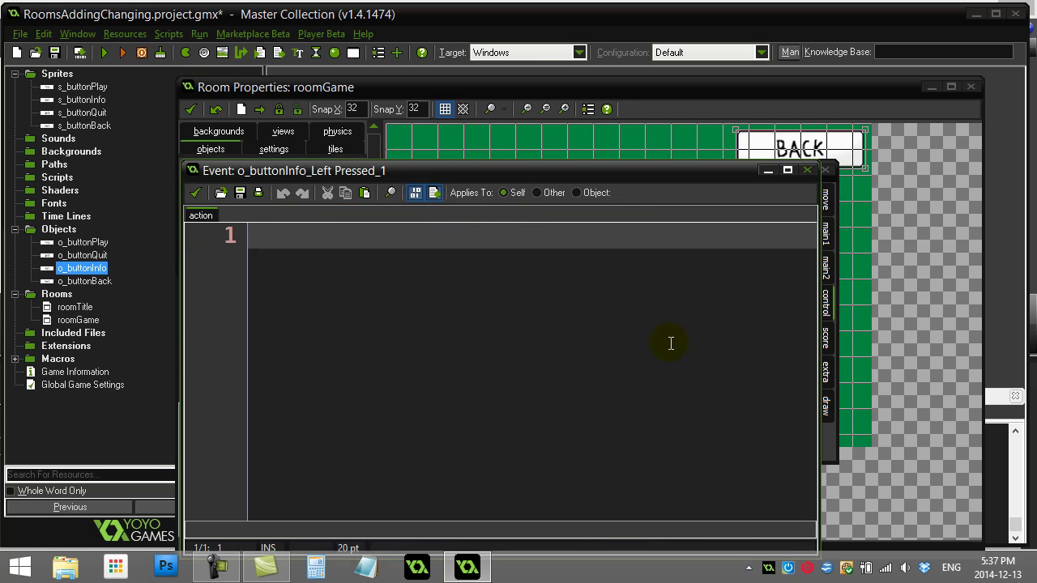
Step: Trim the typed code back to room_ and bring up the autocomplete suggestions
{"action": "type", "text": "room_"}
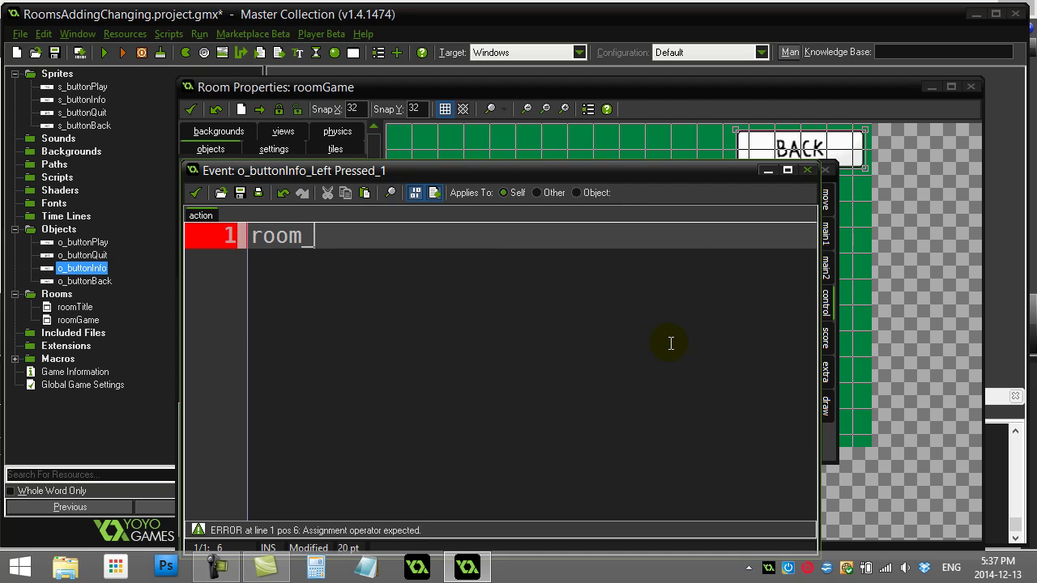
{"action": "type", "text": "next("}
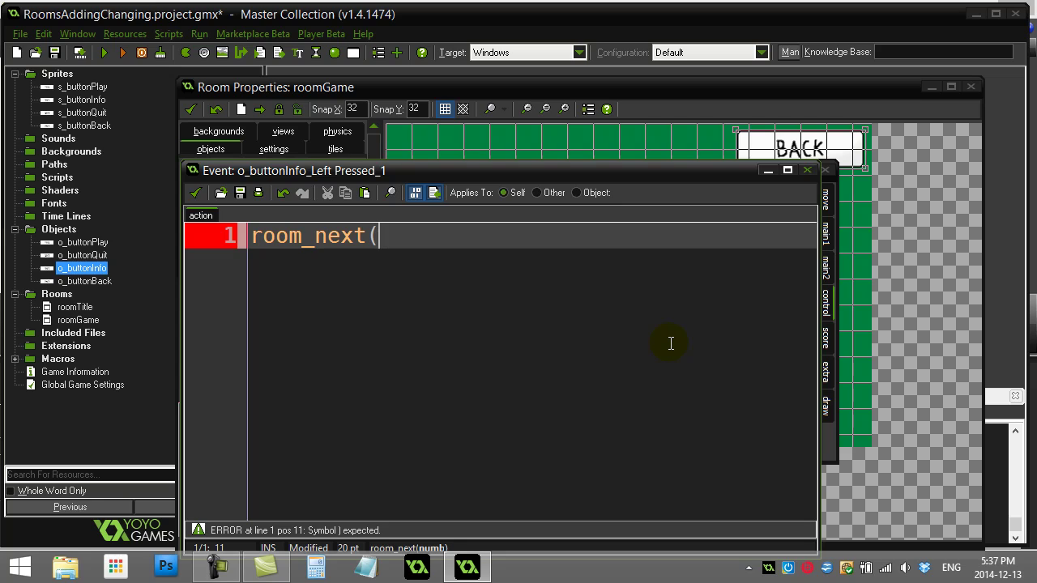
{"action": "key", "text": "BackSpace"}
{"action": "key", "text": "BackSpace"}
{"action": "key", "text": "BackSpace"}
{"action": "key", "text": "BackSpace"}
{"action": "type", "text": "ext_room()"}
{"action": "key", "text": "Return"}
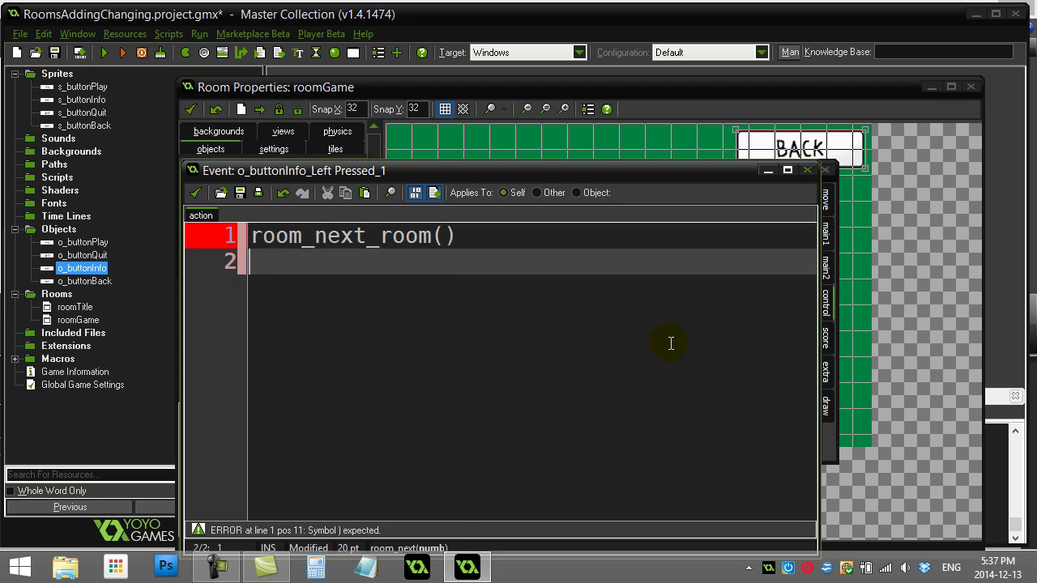
{"action": "key", "text": "BackSpace"}
{"action": "key", "text": "BackSpace"}
{"action": "key", "text": "BackSpace"}
{"action": "key", "text": "BackSpace"}
{"action": "key", "text": "BackSpace"}
{"action": "key", "text": "BackSpace"}
{"action": "key", "text": "BackSpace"}
{"action": "key", "text": "BackSpace"}
{"action": "key", "text": "BackSpace"}
{"action": "key", "text": "BackSpace"}
{"action": "key", "text": "BackSpace"}
{"action": "key", "text": "BackSpace"}
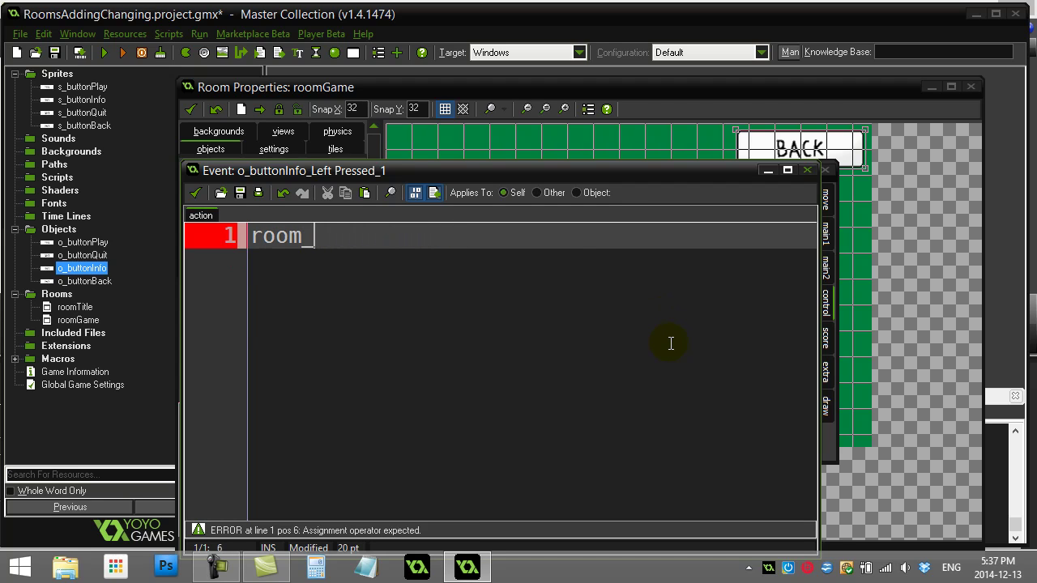
{"action": "key", "text": "ctrl+space"}
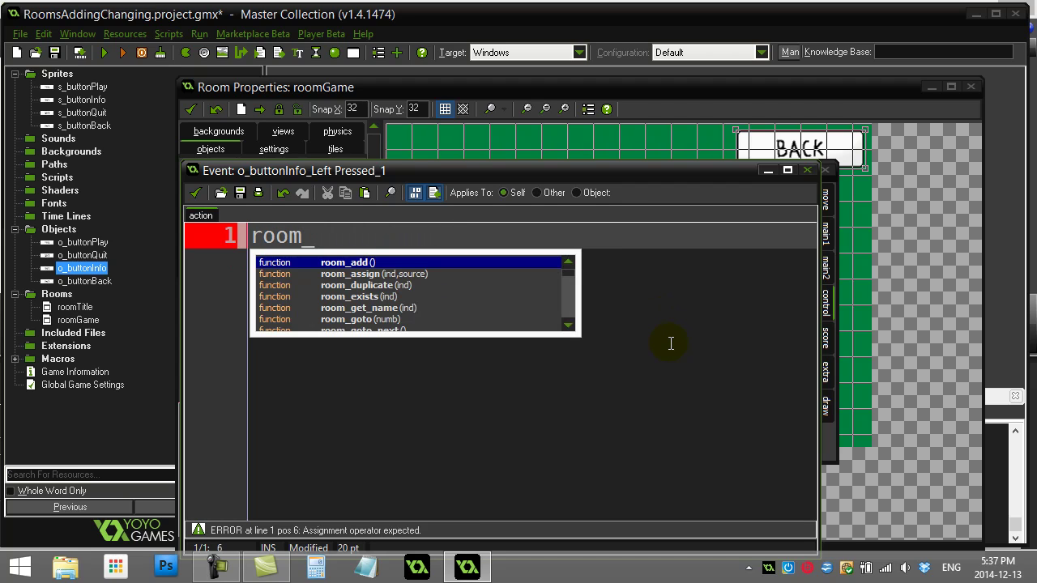
Step: Insert room_goto_next from the suggestions and complete the line as room_goto_next()
{"action": "left_click", "coordinate": [569, 329]}
{"action": "left_click", "coordinate": [570, 329]}
{"action": "double_click", "coordinate": [381, 309]}
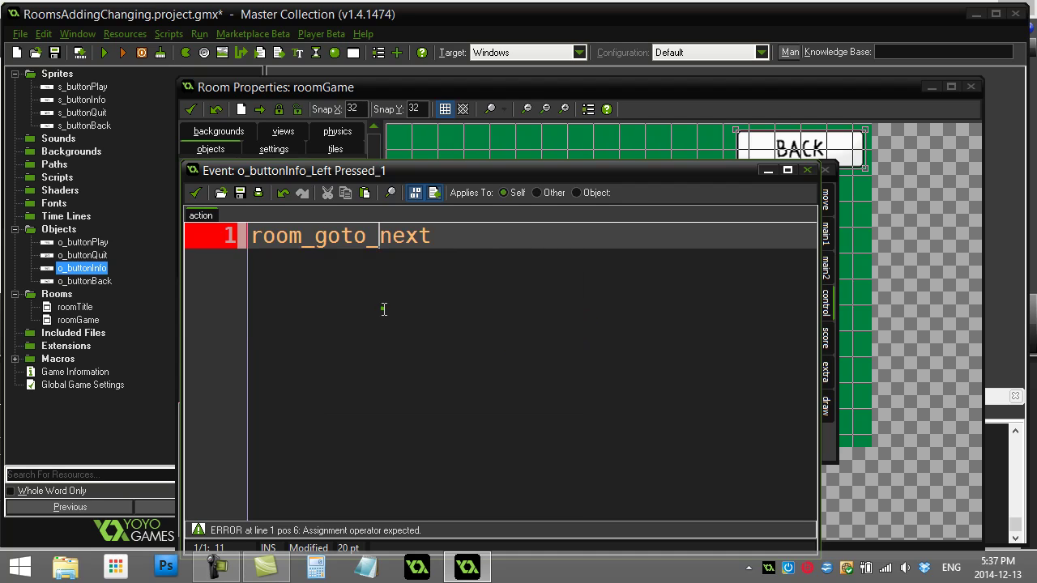
{"action": "left_click", "coordinate": [429, 243]}
{"action": "type", "text": "()"}
{"action": "key", "text": "Return"}
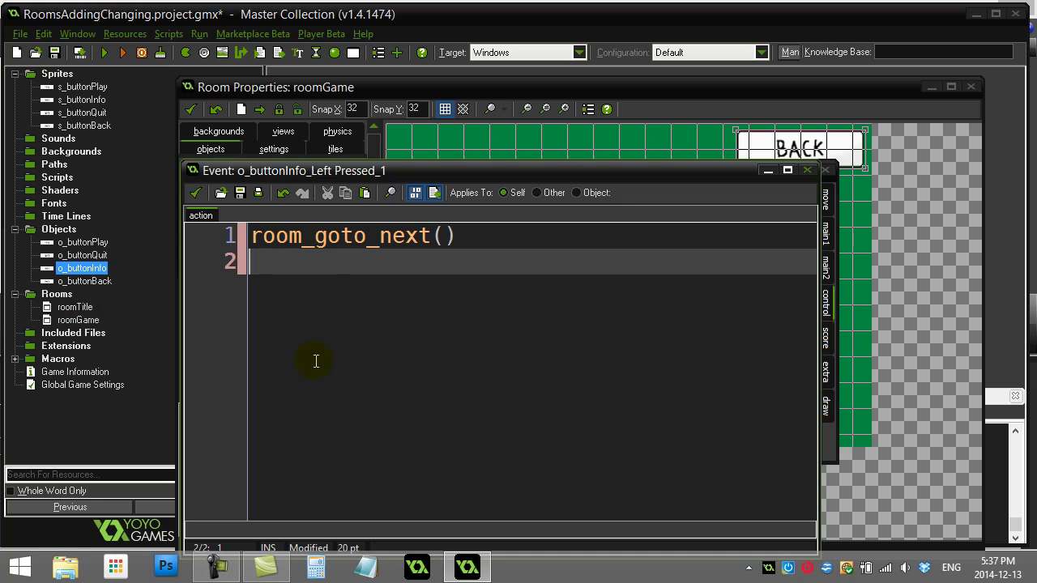
{"action": "left_click_drag", "start_coordinate": [249, 235], "coordinate": [490, 238]}
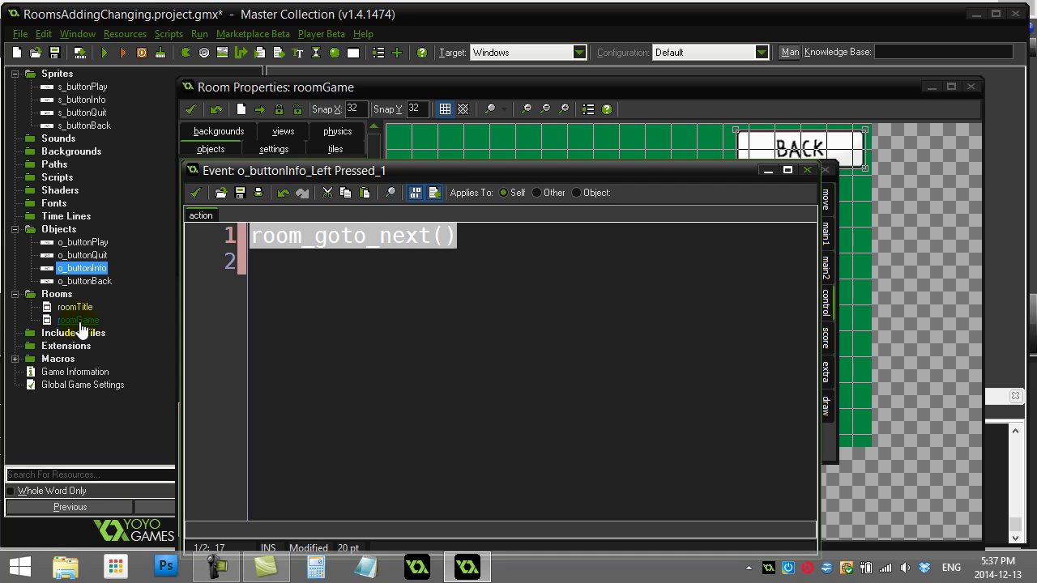
{"action": "left_click", "coordinate": [466, 236]}
{"action": "left_click_drag", "start_coordinate": [456, 236], "coordinate": [251, 243]}
{"action": "left_click", "coordinate": [273, 278]}
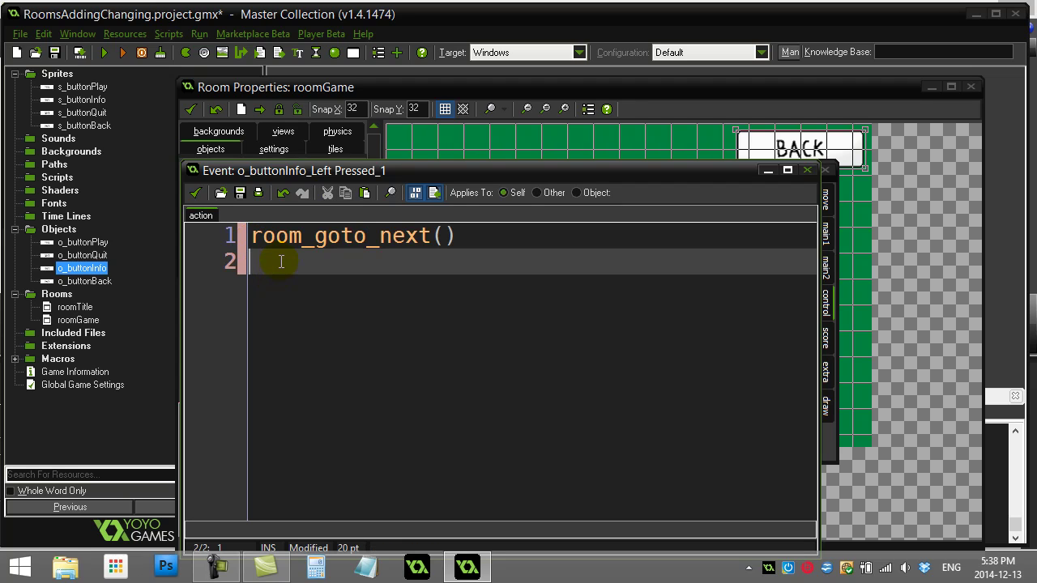